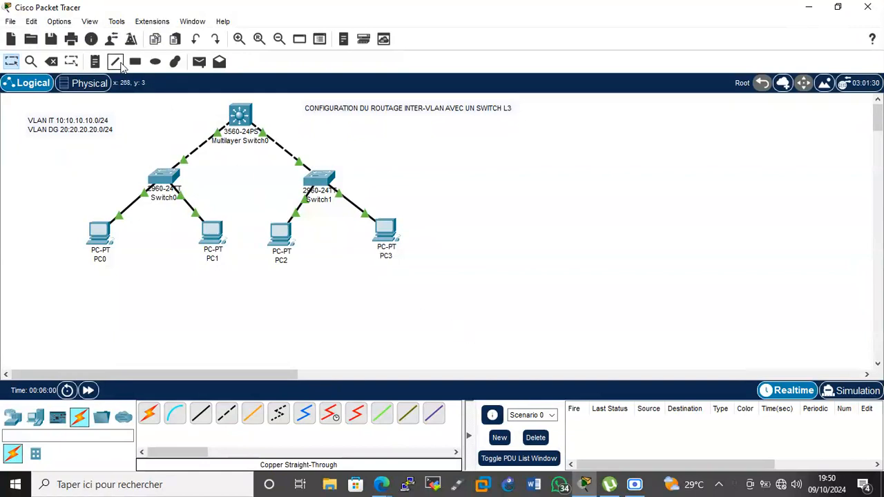
Place a note beside the title with lines 'Création des vlans' and 'configuration trunk entre switch L3 et L2'.
click(94, 61)
click(416, 126)
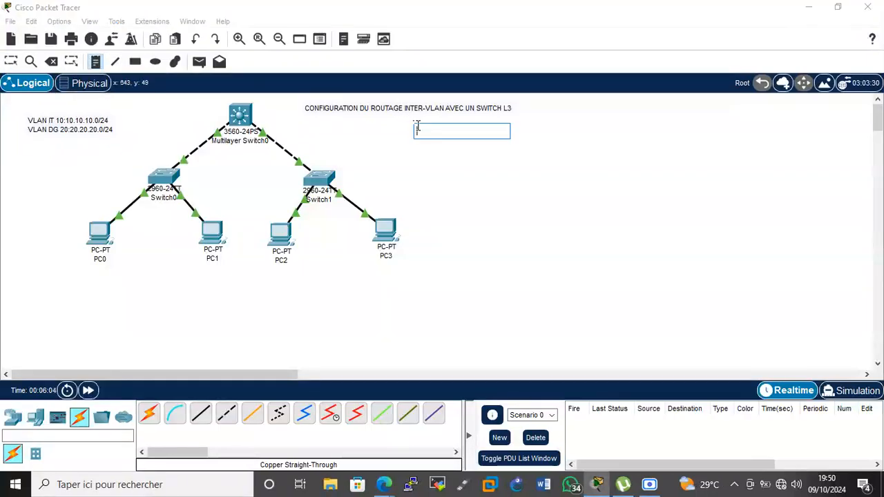
text(Création)
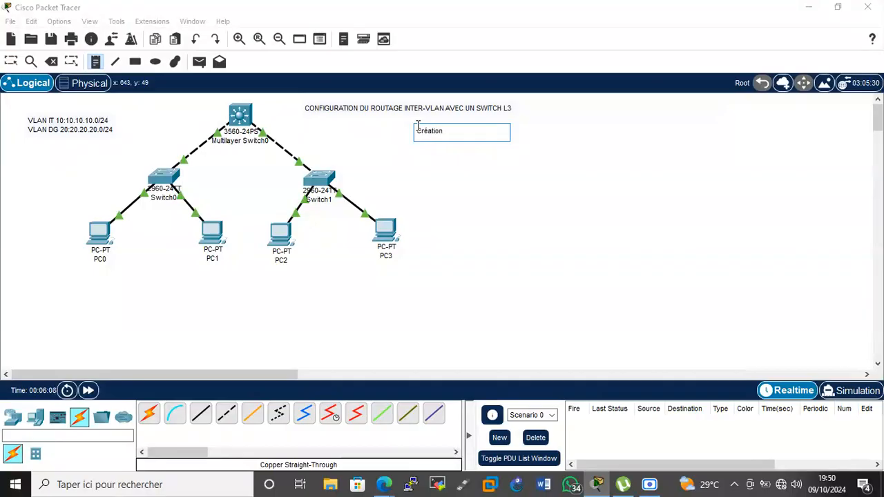
text( des vlans)
key(Return)
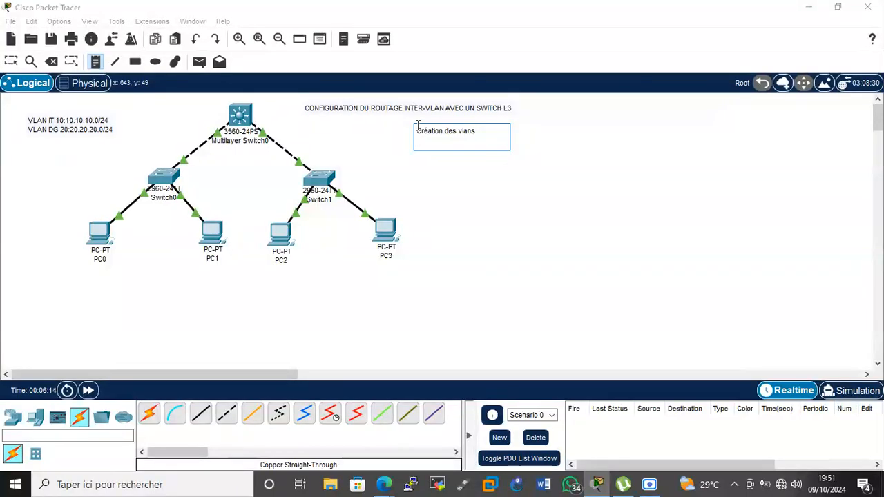
text(configuration trun)
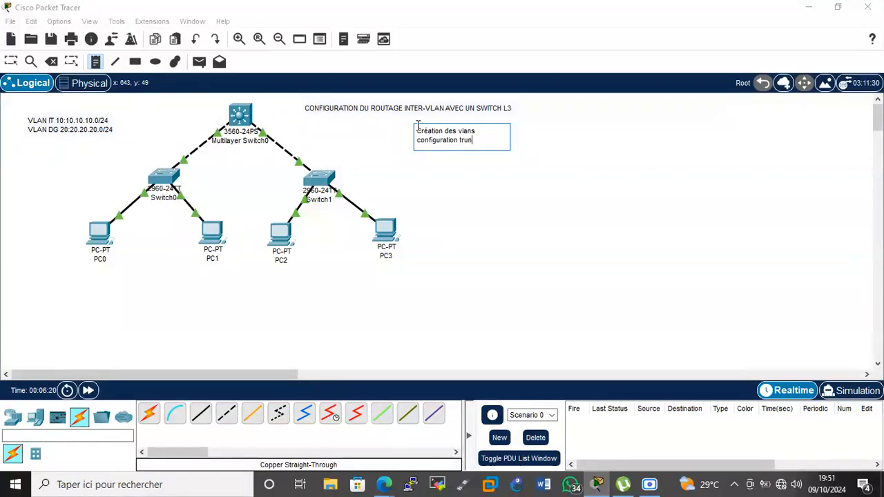
text(k entr)
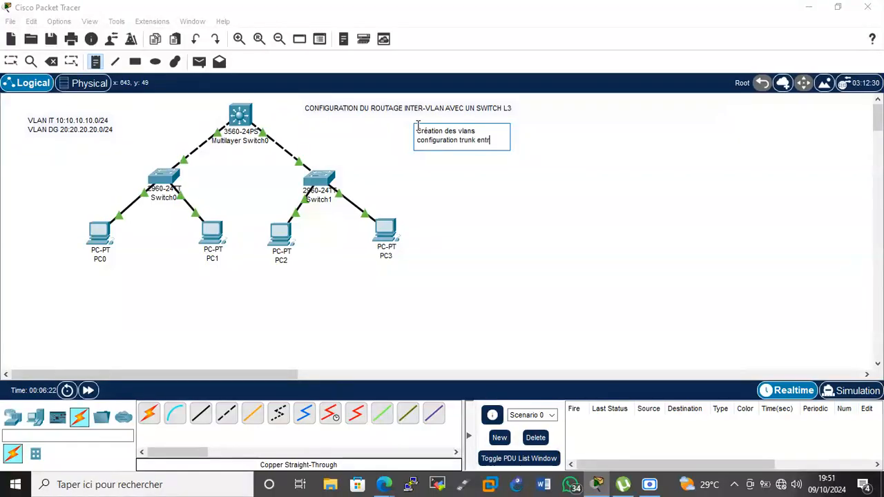
text(e switch)
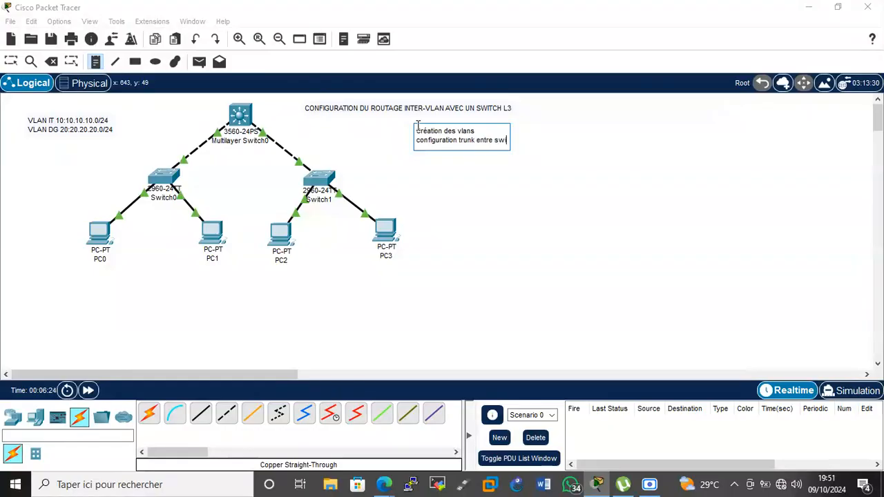
key(BackSpace)
key(BackSpace)
key(BackSpace)
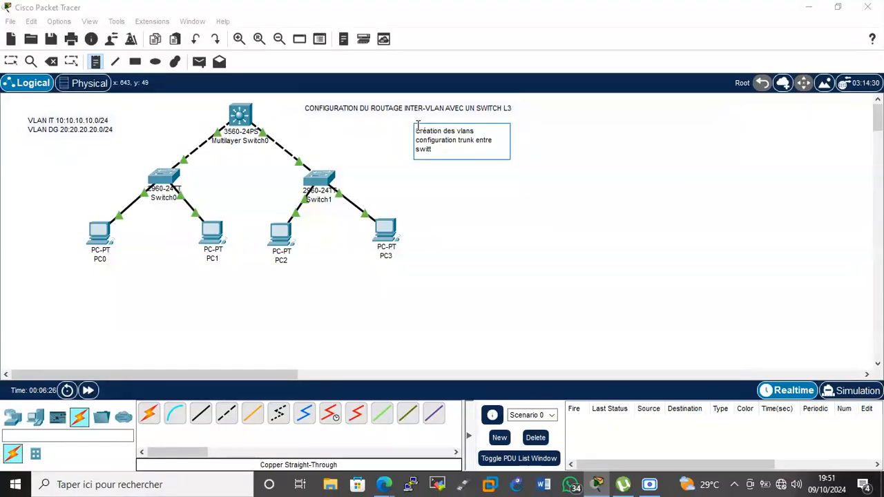
text(ch L3 et L2)
key(Return)
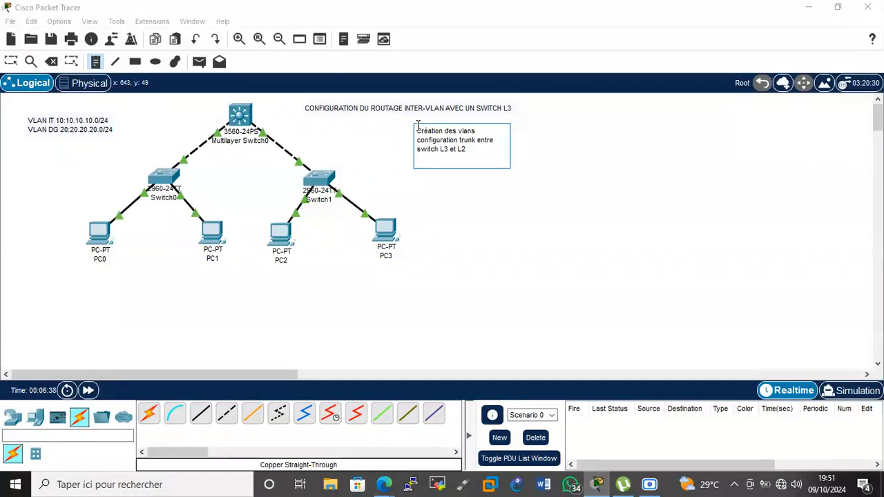
Add the lines 'DHCP', 'VTP' and 'Routage inter-vlan' to the note and finish editing.
text(DHCP)
key(Return)
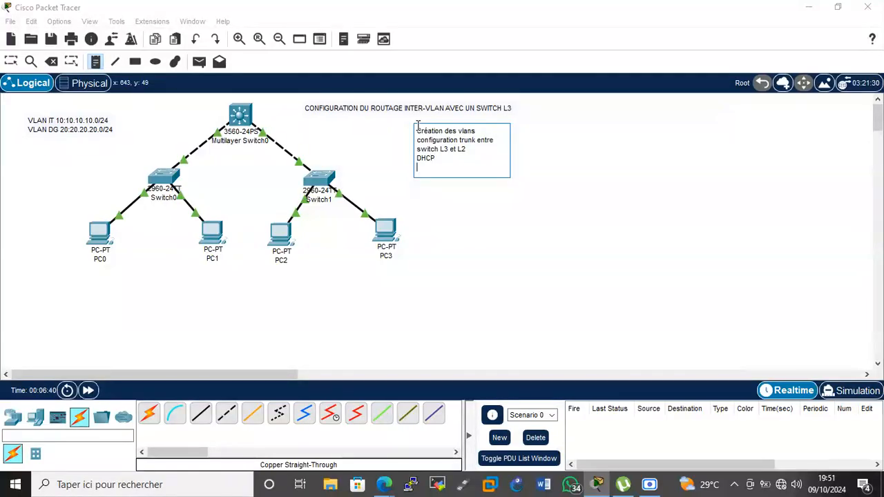
text(VTP)
key(Return)
text(Routage inter-)
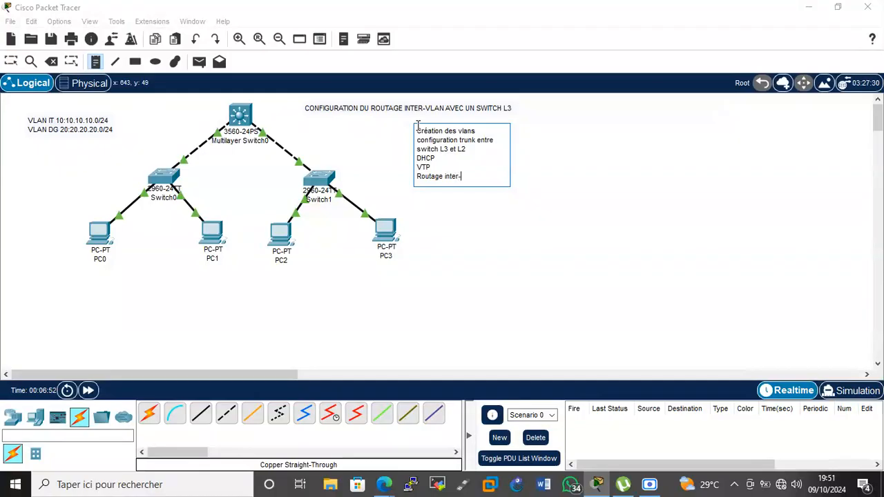
text(vln)
text(an)
click(574, 170)
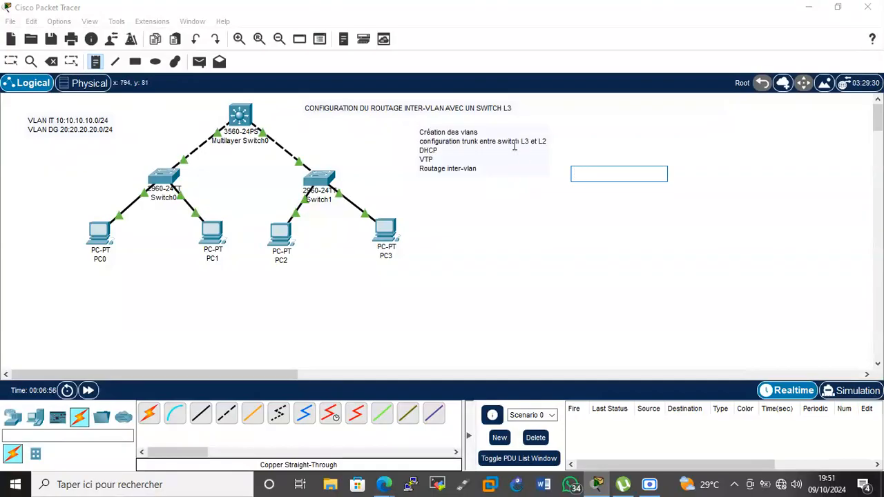
Move the steps note below PC0 and prefix its first two lines with 1- and 2-.
key(Escape)
drag(477, 145, 83, 281)
double_click(41, 276)
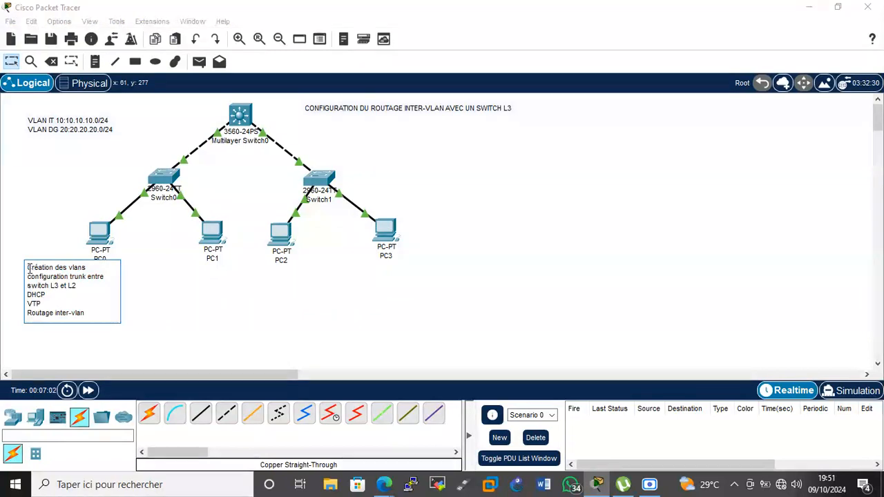
text(1-)
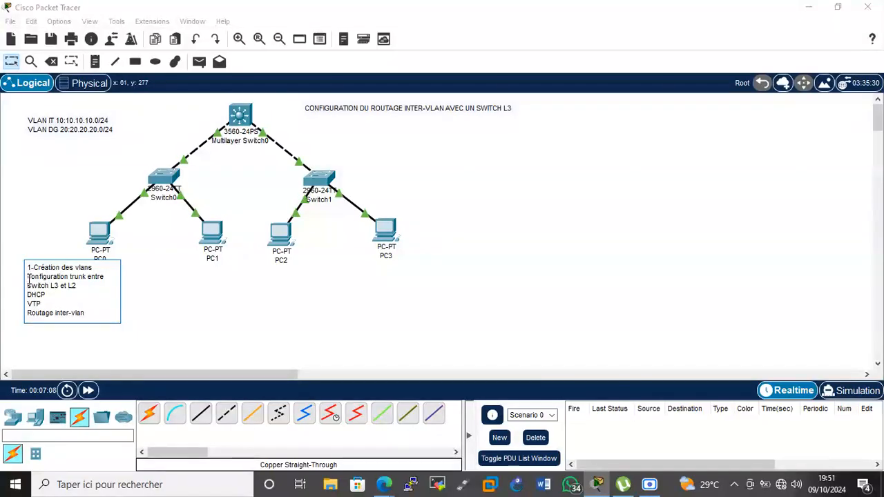
click(28, 276)
text(2-c)
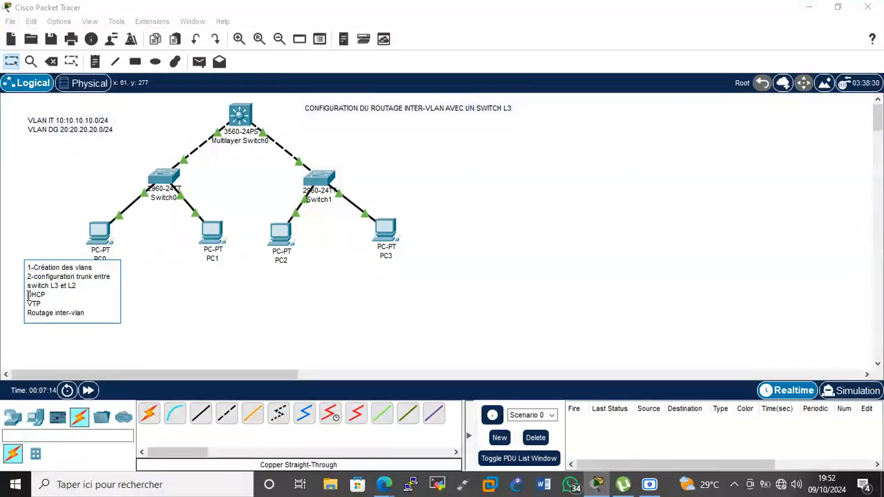
Number the DHCP, VTP and routing lines 3- to 5-, then nudge the note slightly down-left.
click(29, 294)
text(3-)
click(28, 304)
text(4-)
text(4-)
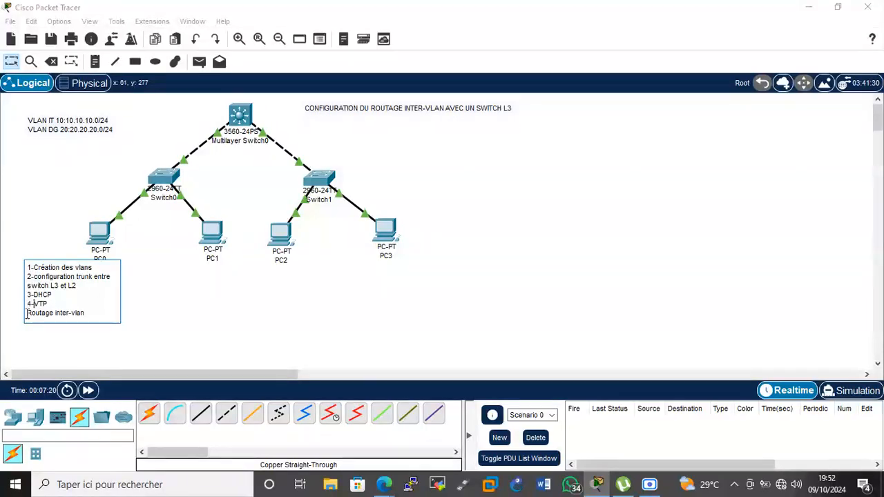
click(27, 312)
text(5-)
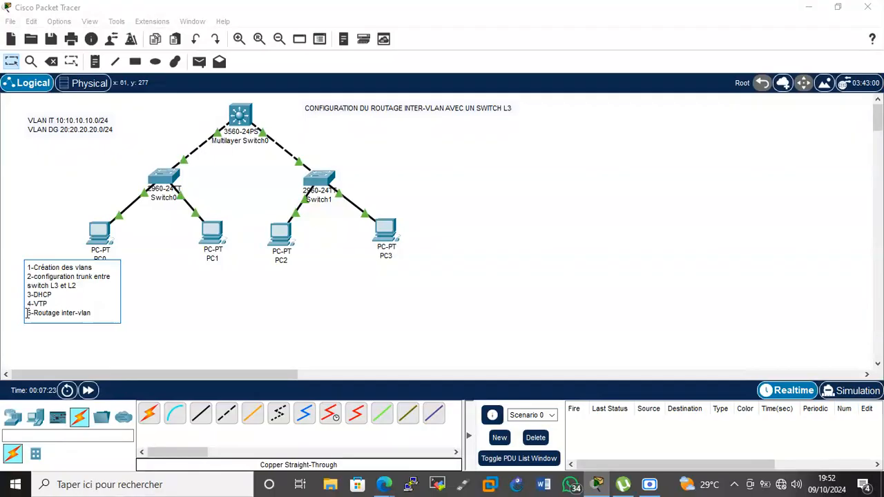
click(161, 318)
drag(104, 288, 97, 307)
click(204, 309)
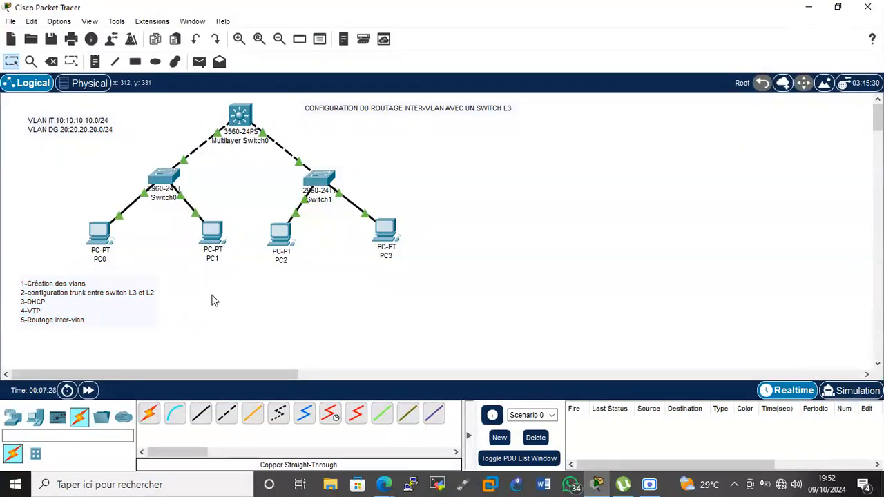
Open Multilayer Switch0's CLI tab briefly, then close its window.
click(253, 118)
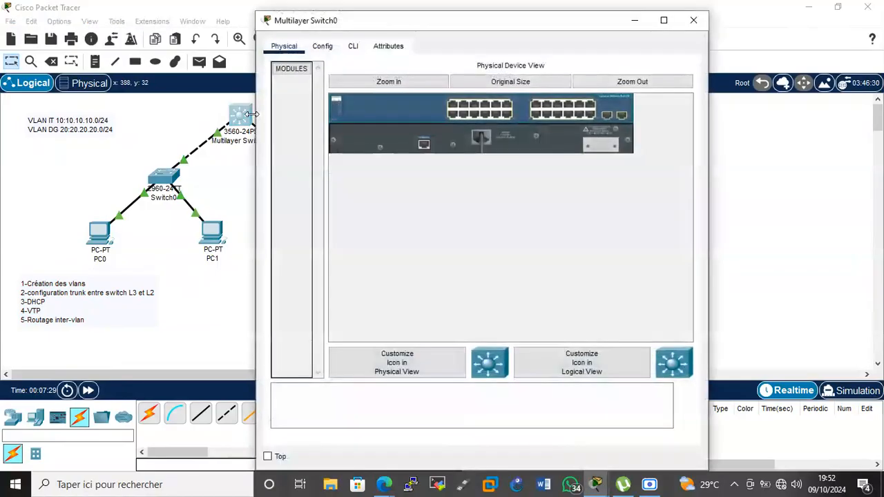
click(351, 46)
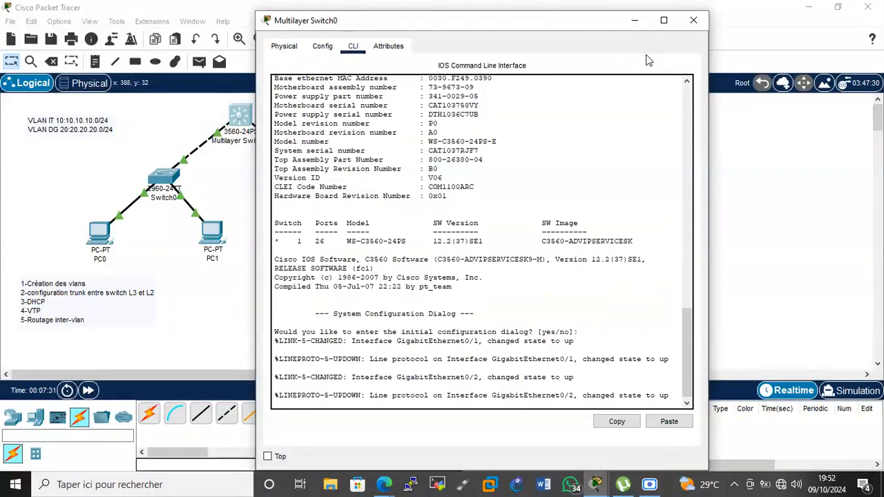
click(693, 21)
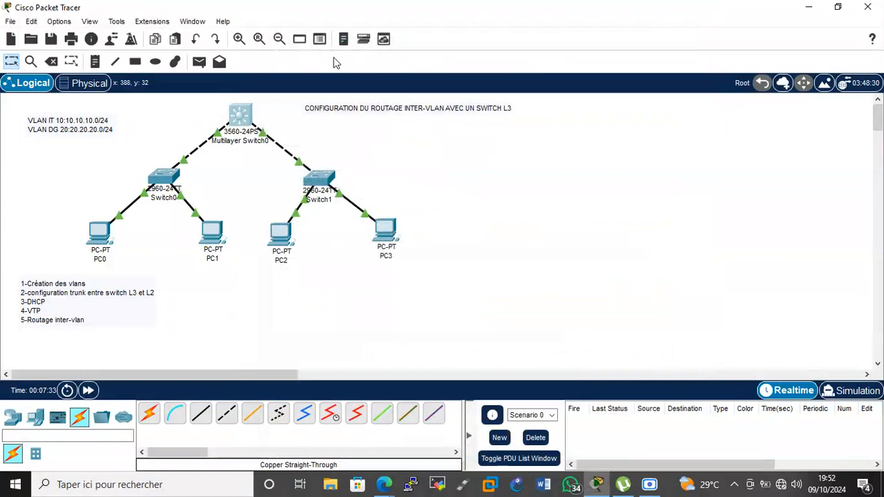
Set CLI and tooltip font sizes to 17 in Preferences, then reopen Multilayer Switch0's CLI.
click(60, 22)
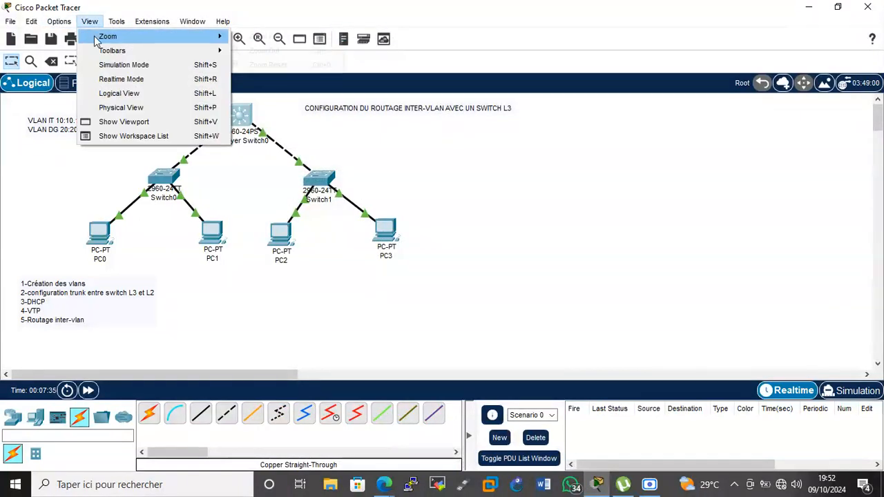
click(83, 36)
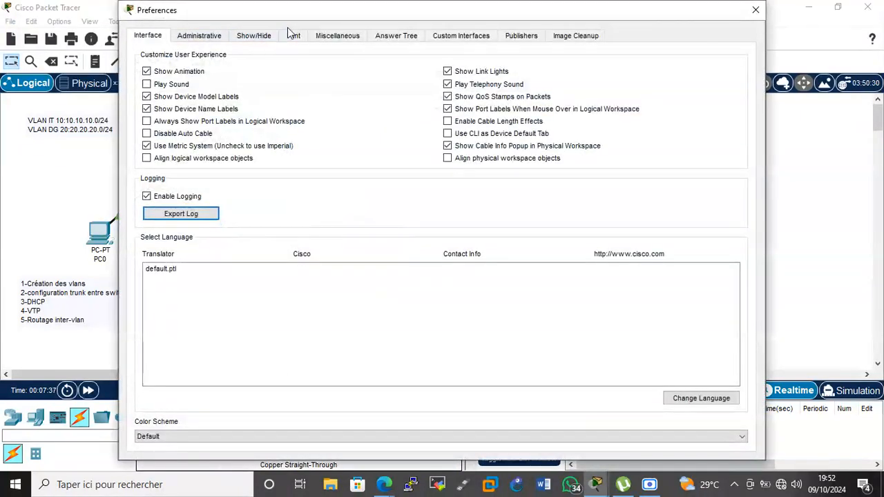
click(293, 37)
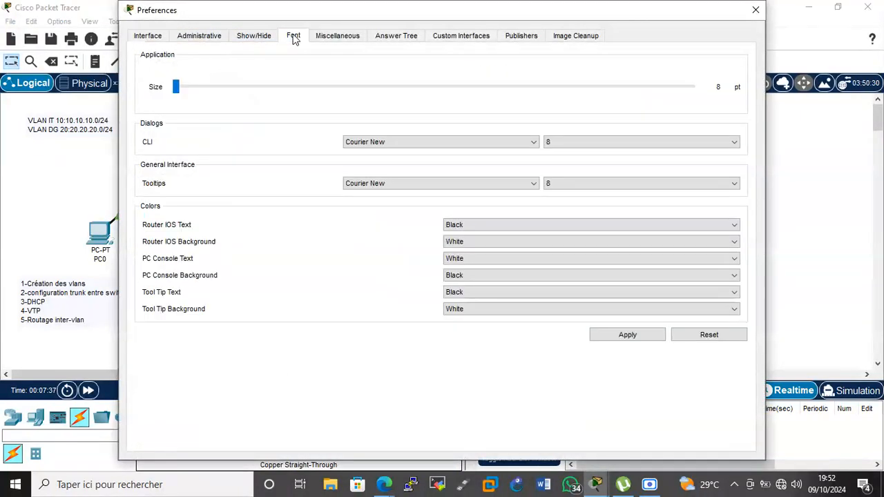
click(569, 142)
click(568, 233)
click(584, 184)
click(584, 277)
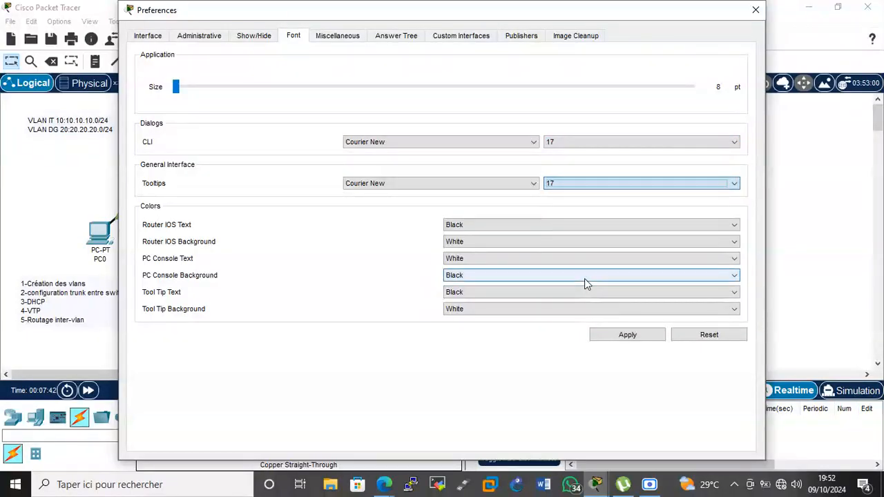
click(626, 337)
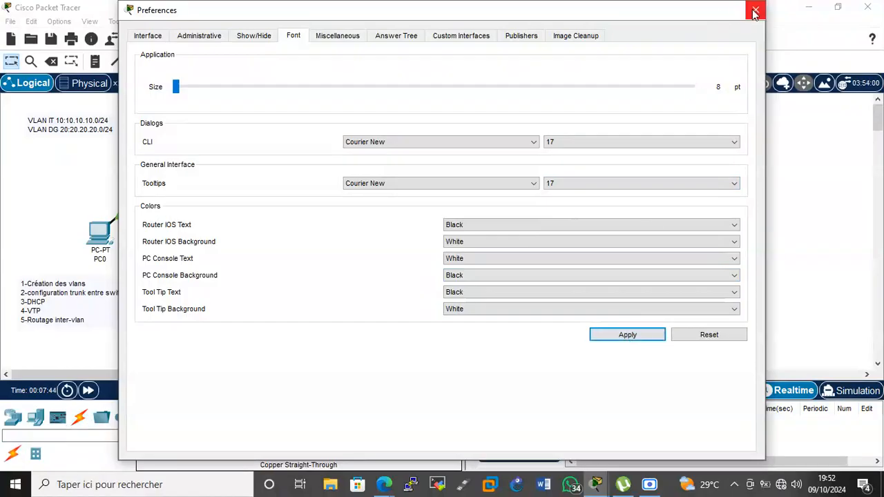
click(756, 10)
click(246, 123)
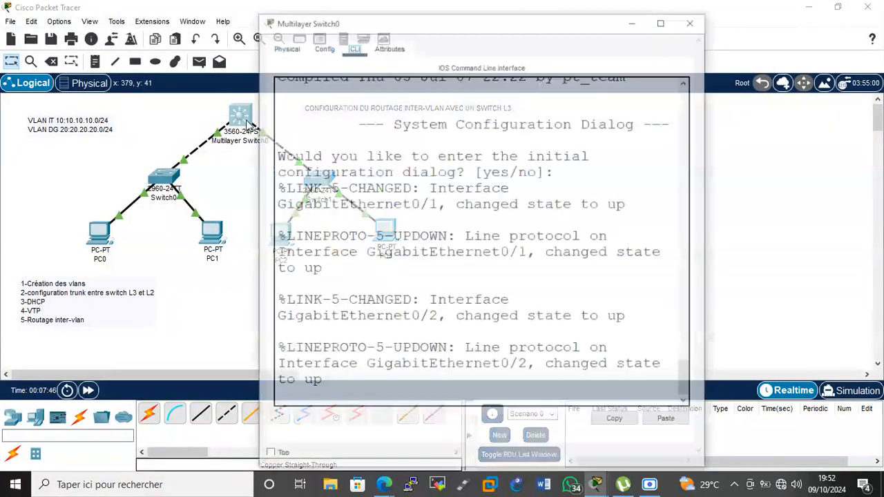
Maximize the switch window, decline the initial configuration dialog, and enter enable and global configuration mode.
click(667, 21)
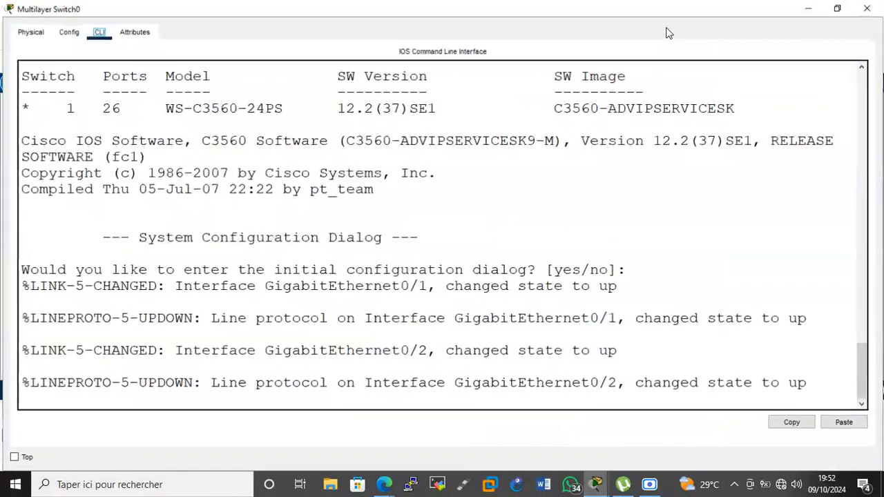
click(680, 198)
key(Return)
key(Return)
key(Return)
text(N)
key(Return)
key(Return)
key(Return)
key(Return)
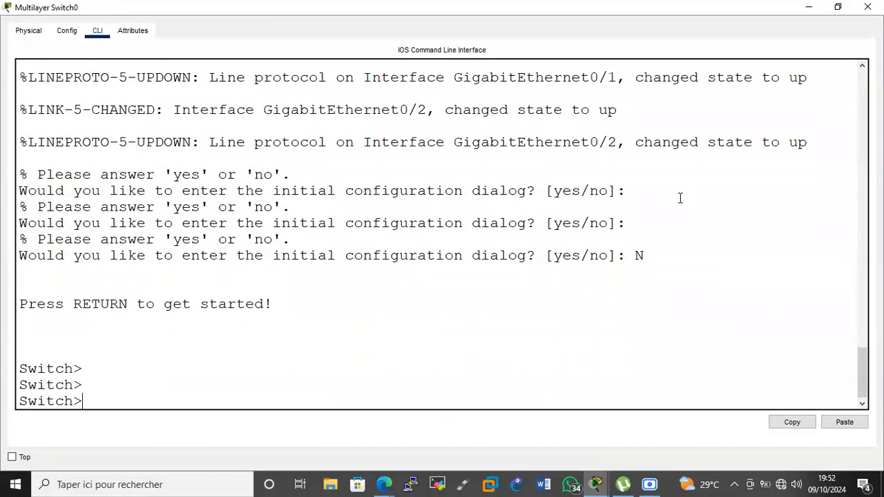
text(ena)
key(Tab)
key(Return)
key(Return)
text(conf t)
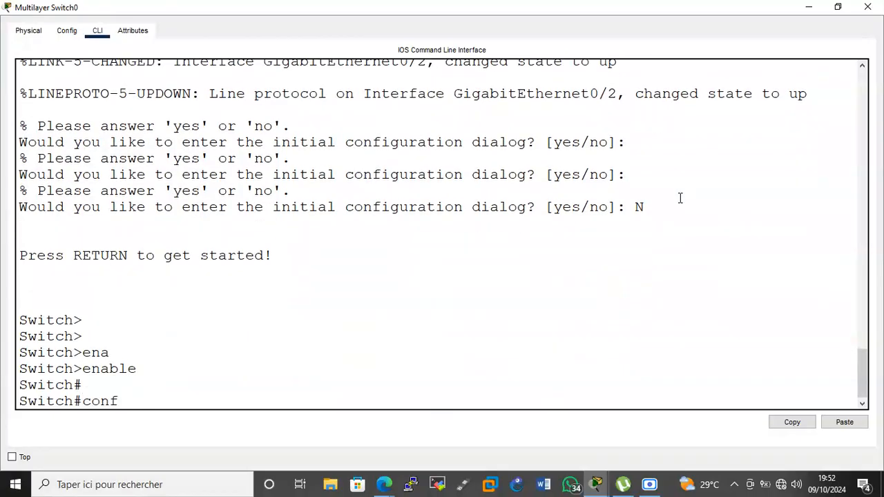
Disable IP domain lookup and set the switch hostname to SD.
key(Return)
key(Return)
key(Return)
key(Return)
text(no ip domain lo)
key(Tab)
key(Return)
key(Return)
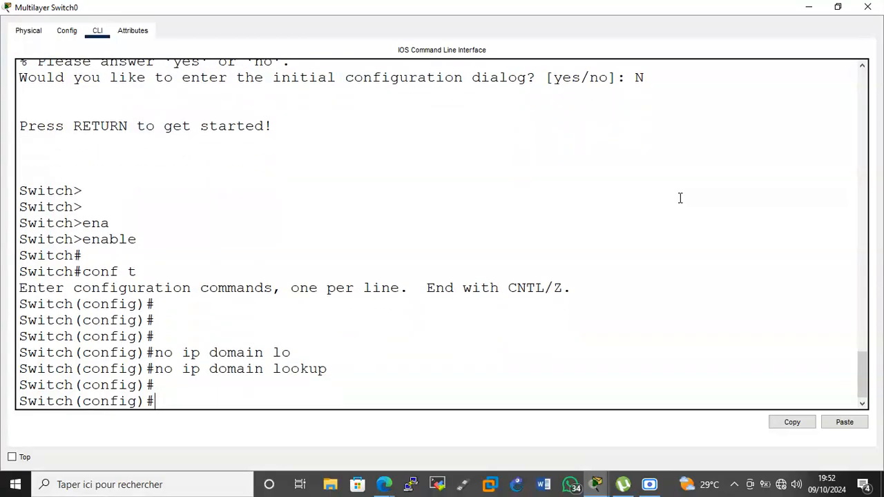
key(Return)
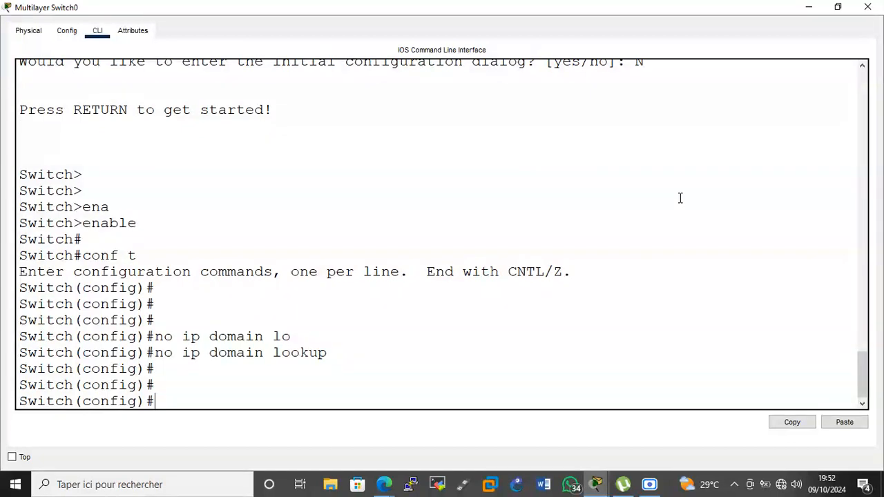
text(host)
key(Tab)
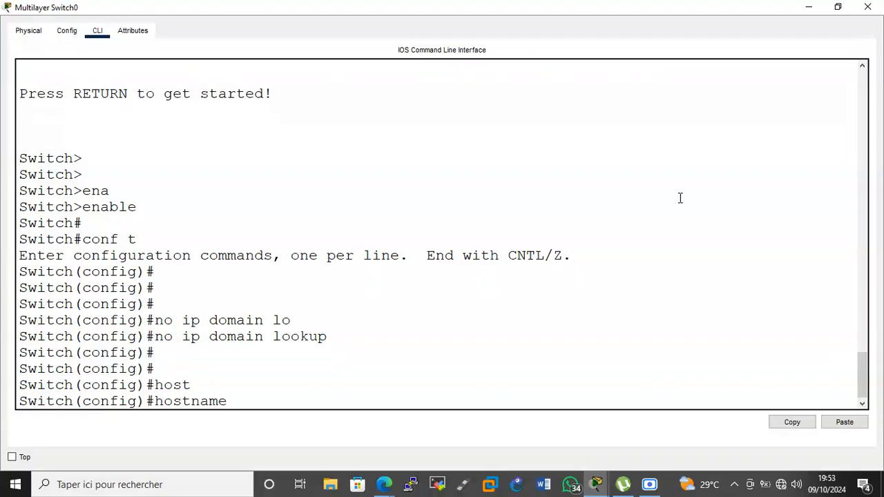
text(SD)
key(Return)
key(Return)
key(Return)
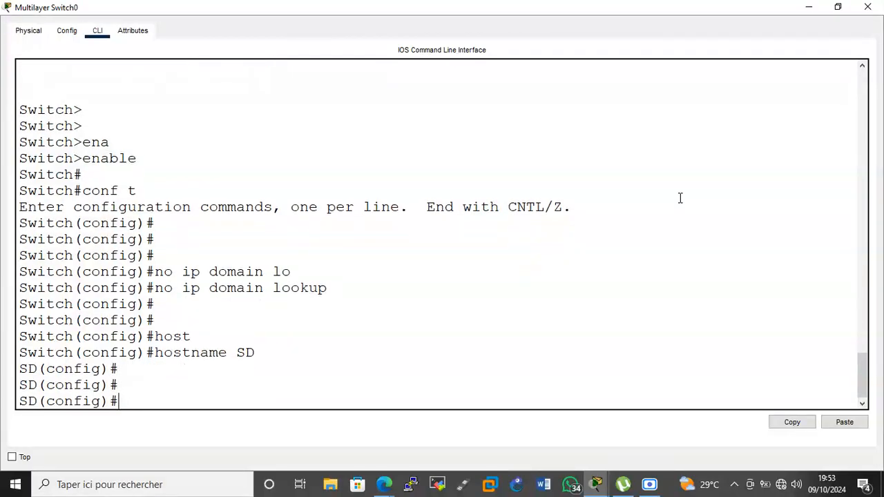
Create VLAN 10 named IT and VLAN 20 named DG, and verify with 'do sh vlan br'.
text(vlan 10)
key(Return)
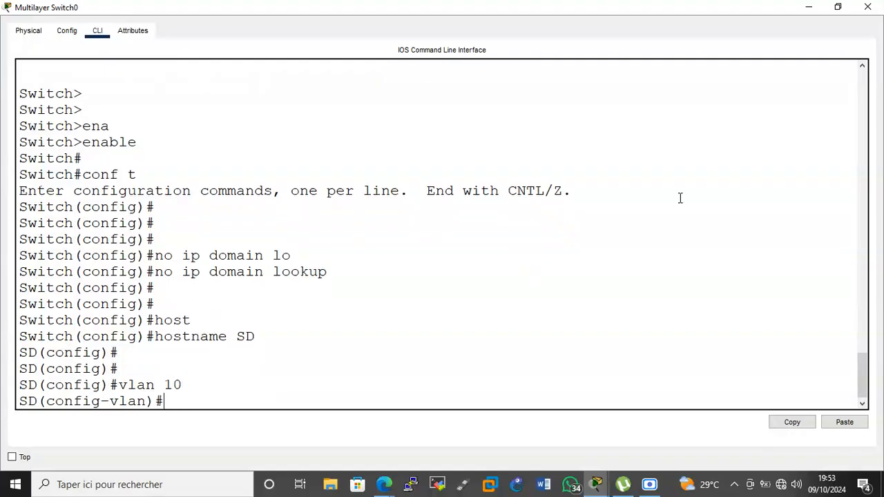
text(na IT)
key(Return)
text(vlan 20)
key(Return)
text(na DG)
key(Return)
key(Return)
key(Return)
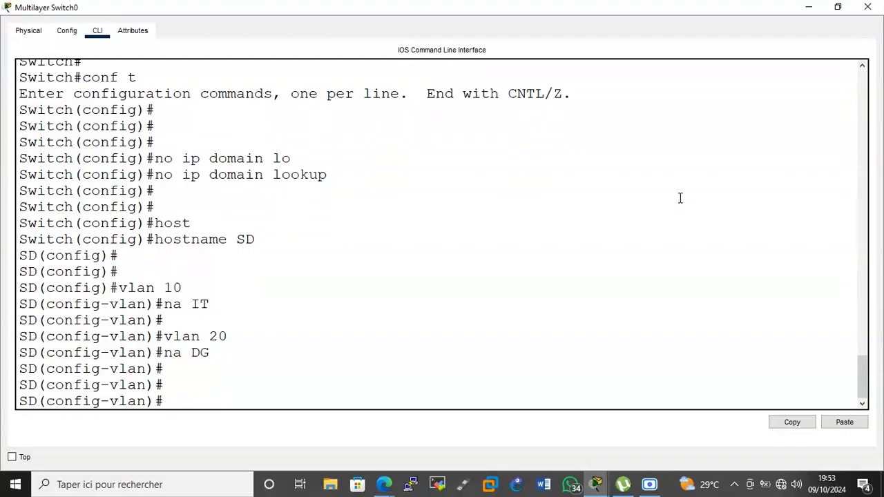
text(do sh vlan br)
key(Return)
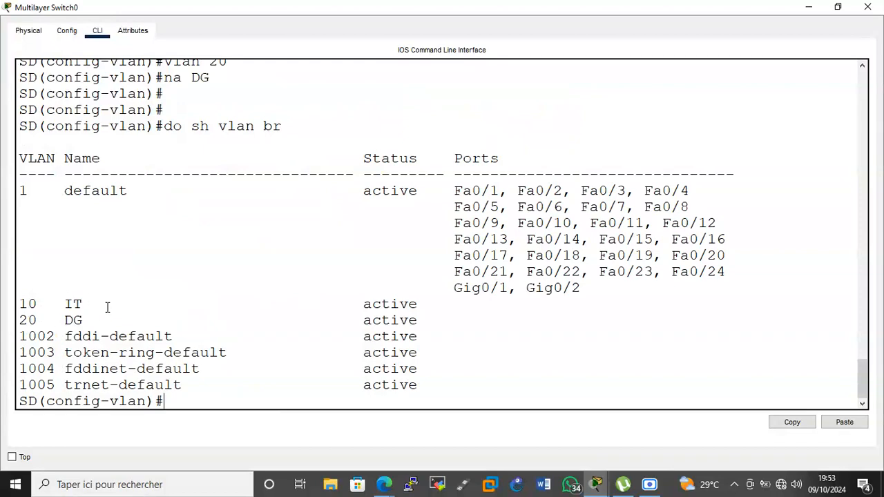
click(806, 7)
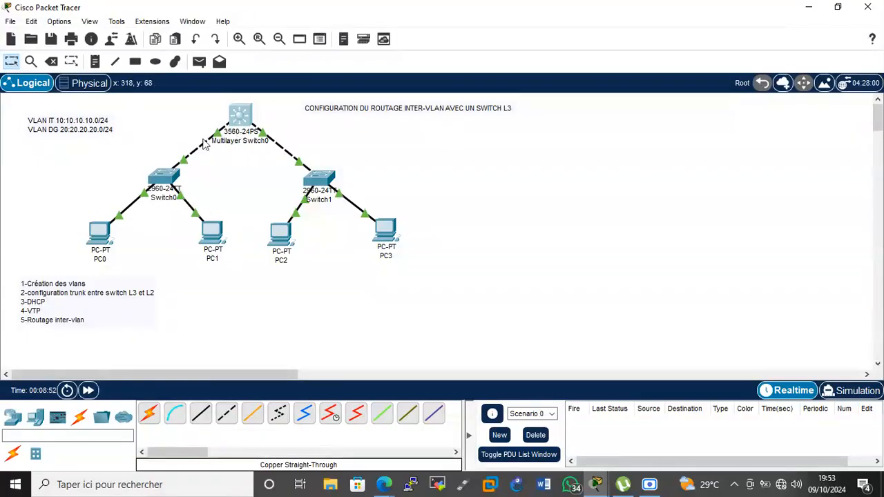
Tick 'Always Show Port Labels in Logical Workspace' in Preferences.
click(59, 22)
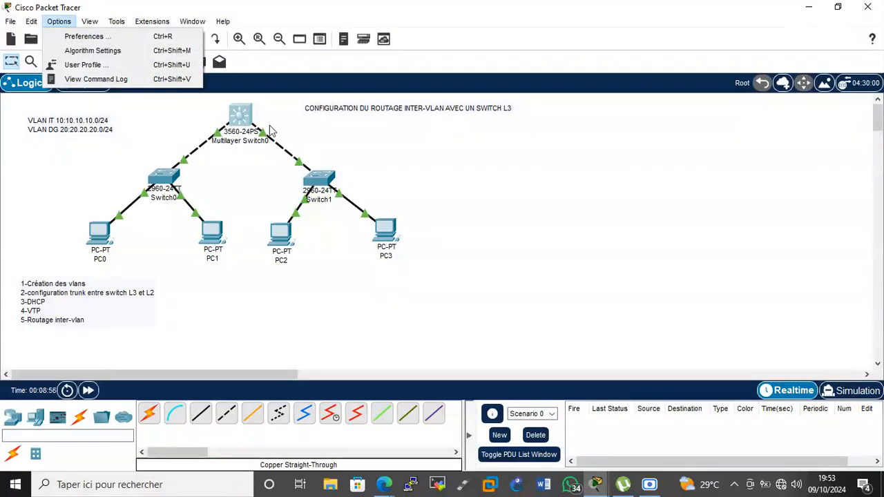
click(99, 36)
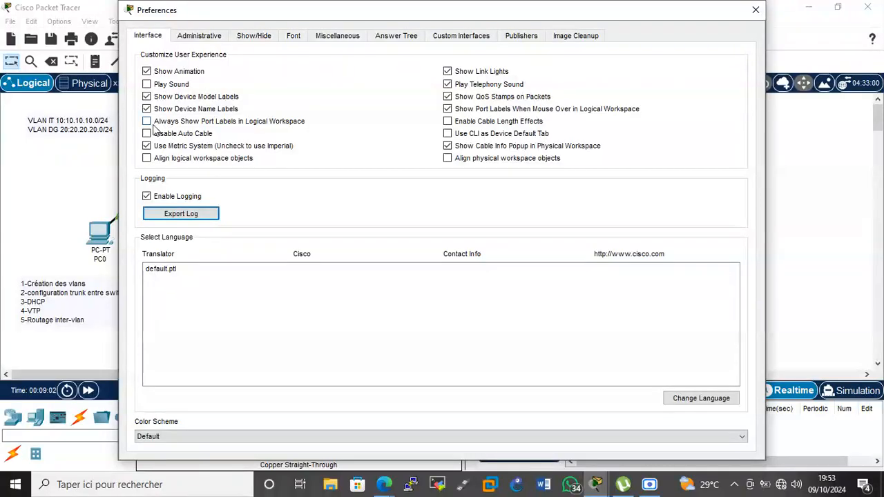
click(153, 123)
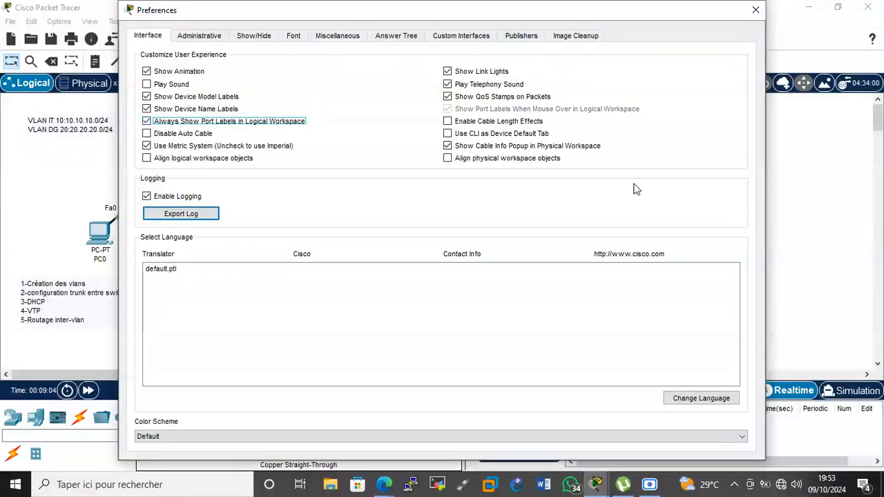
click(756, 12)
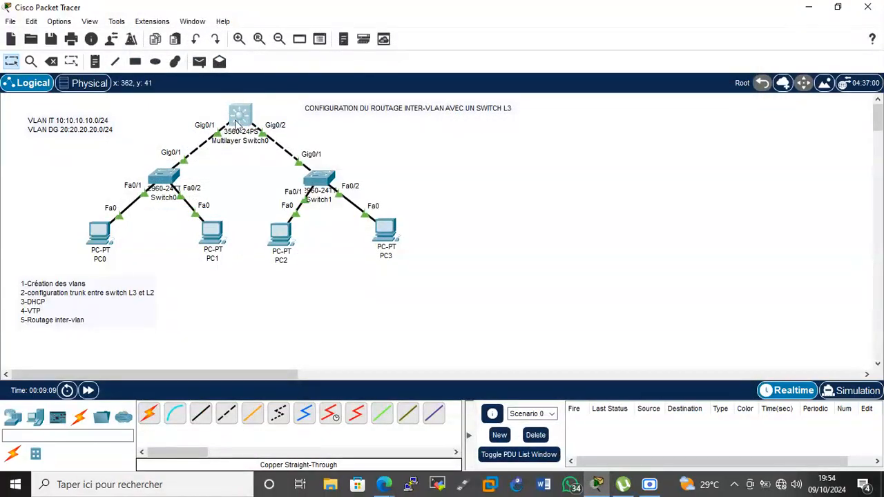
Open Multilayer Switch0's CLI maximized and select interface range g0/1-2.
mouse_move(235, 125)
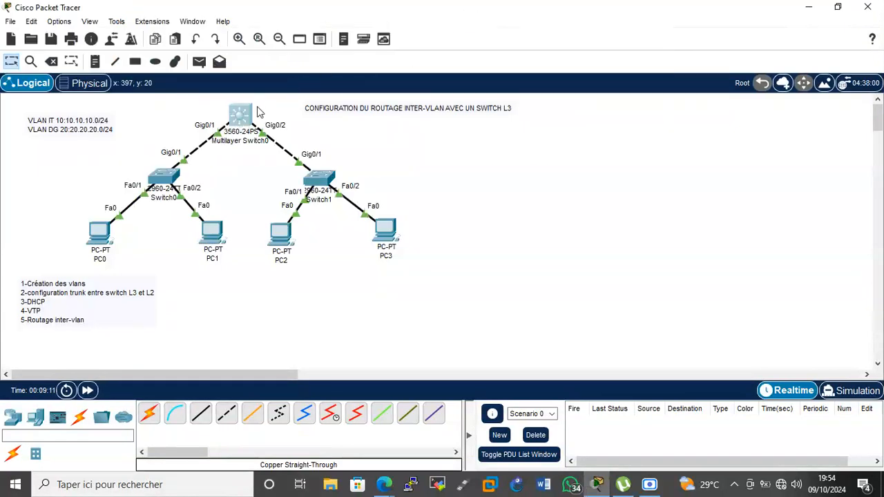
click(250, 116)
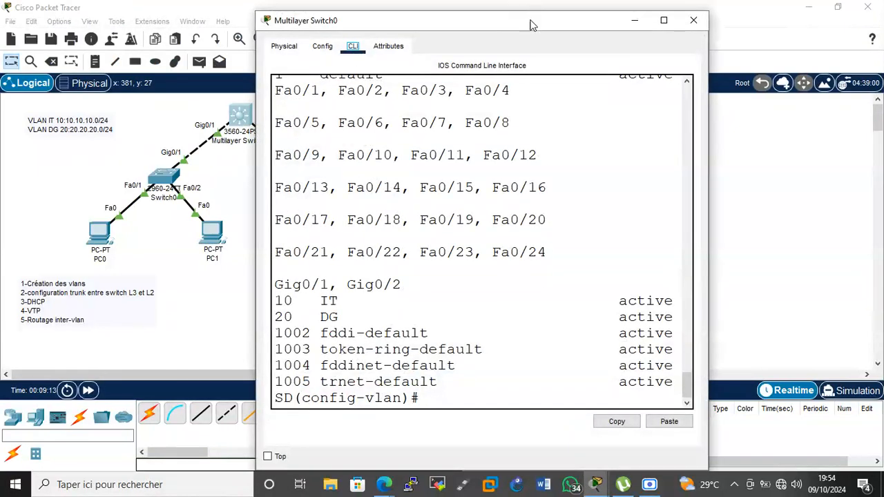
double_click(532, 24)
click(496, 347)
key(Return)
key(Return)
key(Return)
text(inyer)
key(BackSpace)
key(BackSpace)
key(BackSpace)
text(ter rag)
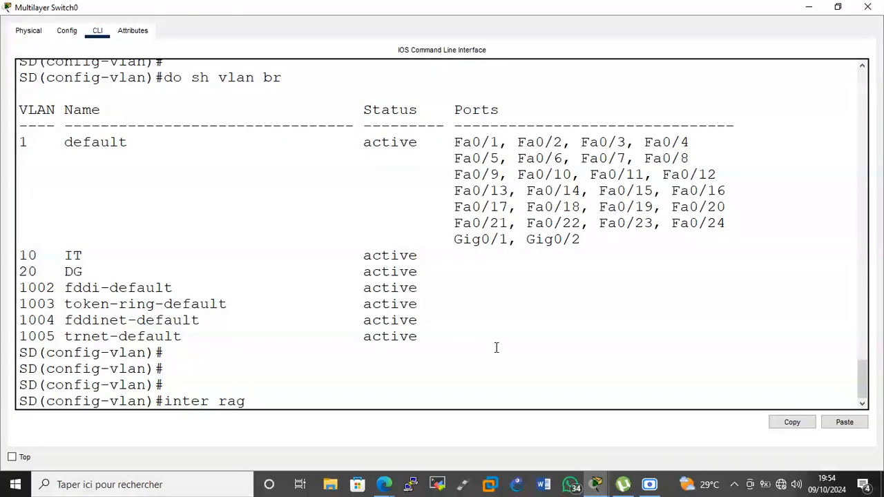
key(BackSpace)
text(ng g0/1-2)
key(Return)
Set dot1q trunk encapsulation and switchport mode trunk on Gig0/1 and Gig0/2.
text(swi tr)
key(Tab)
text(en)
key(Tab)
text(d)
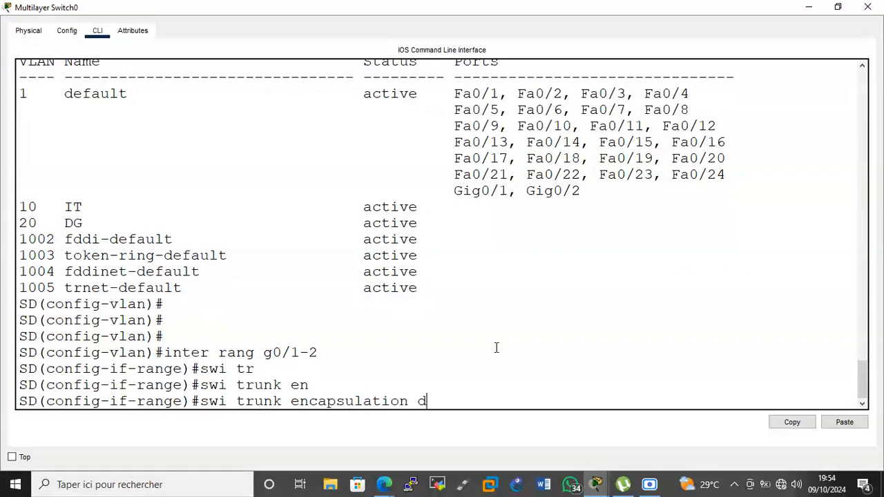
key(Tab)
key(Return)
text(swi)
key(Tab)
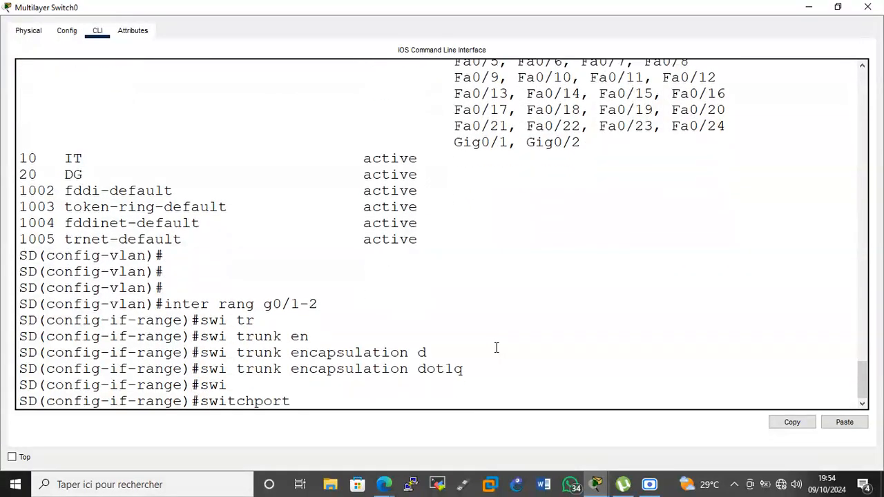
text(m)
key(Tab)
text(tr)
key(Tab)
key(Return)
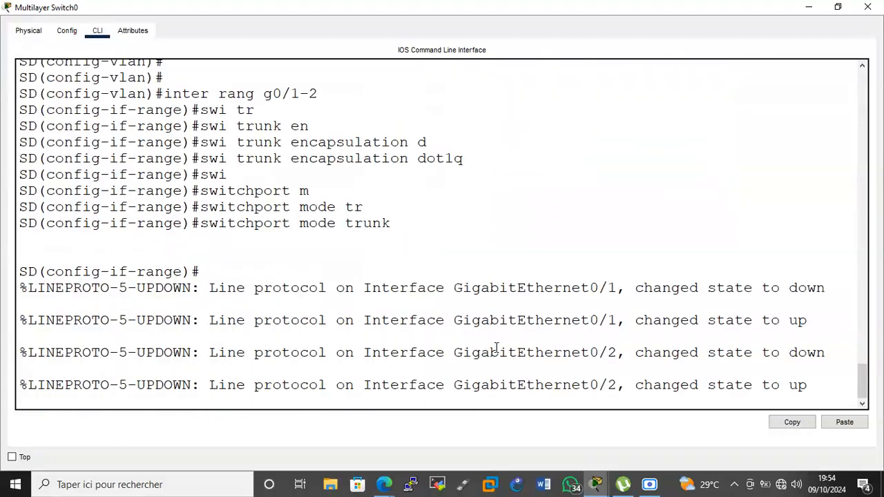
Allow all VLANs on the trunks and save the configuration with 'do wr'.
key(Return)
text(swi)
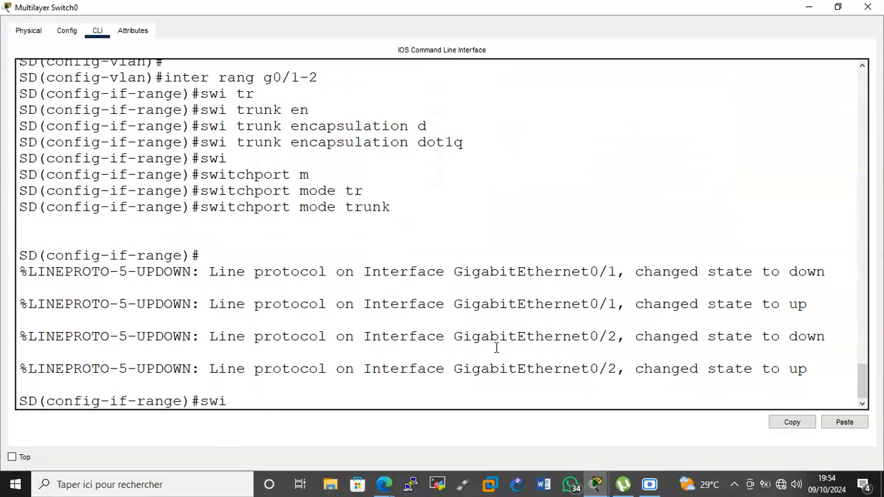
key(Tab)
text(tr)
key(Tab)
text(al)
key(Tab)
text(v)
key(Tab)
text(all)
key(Return)
key(Return)
key(Return)
text(do wr)
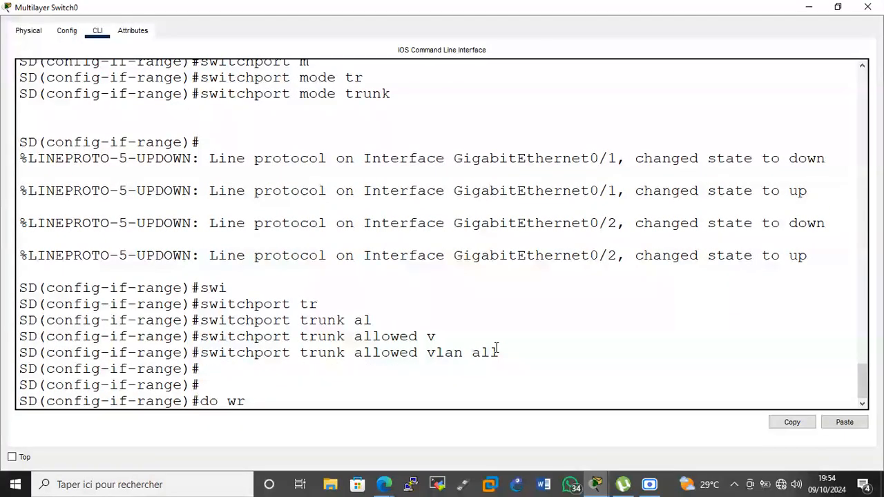
key(Return)
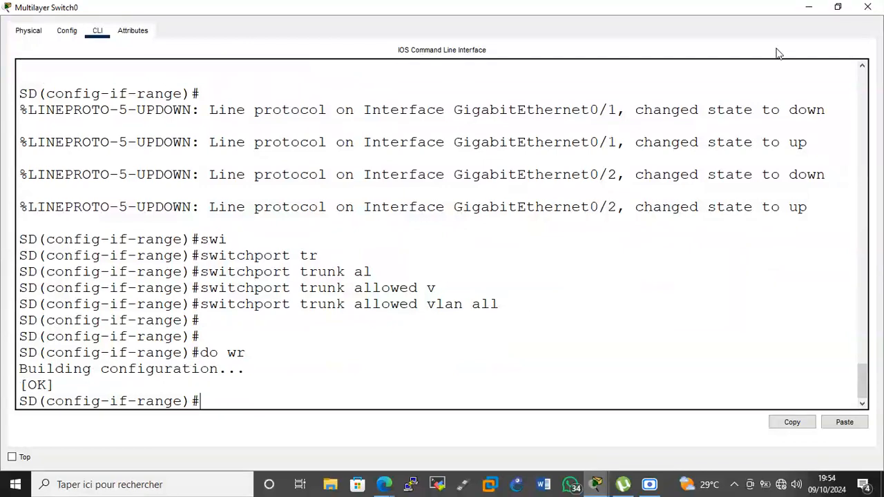
click(801, 8)
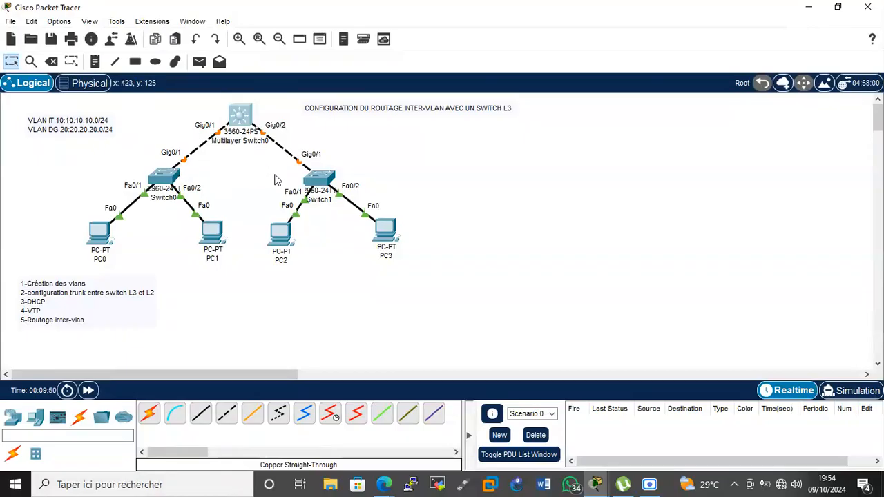
Reopen SD's CLI to view the saved Gig0/1–Gig0/2 trunk configuration.
click(239, 118)
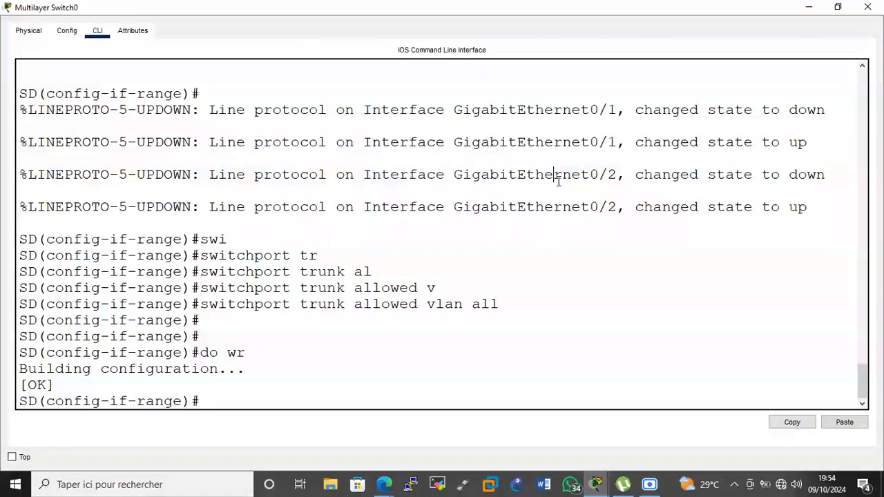
Create DHCP pool IT for 10.10.10.0/24 with gateway 10.10.10.1 and DNS 8.8.8.8.
key(Return)
key(Return)
key(Return)
text(ip dhcp)
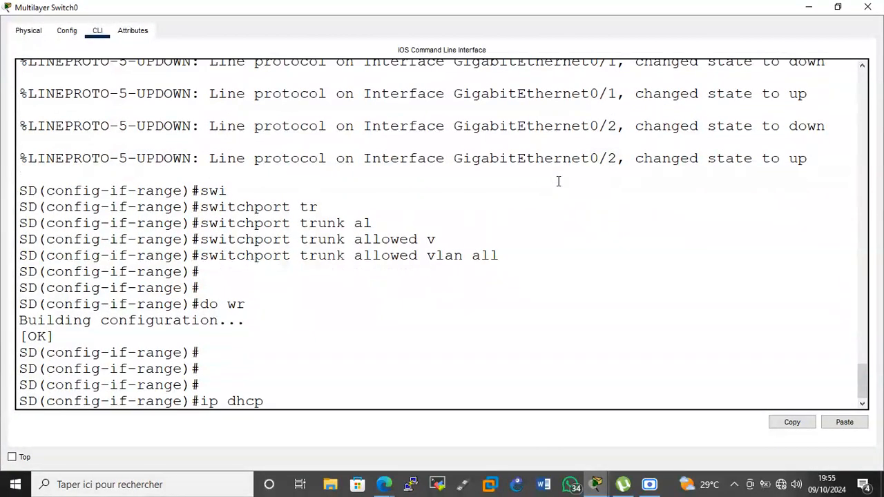
text( pool IT)
key(Return)
text(n)
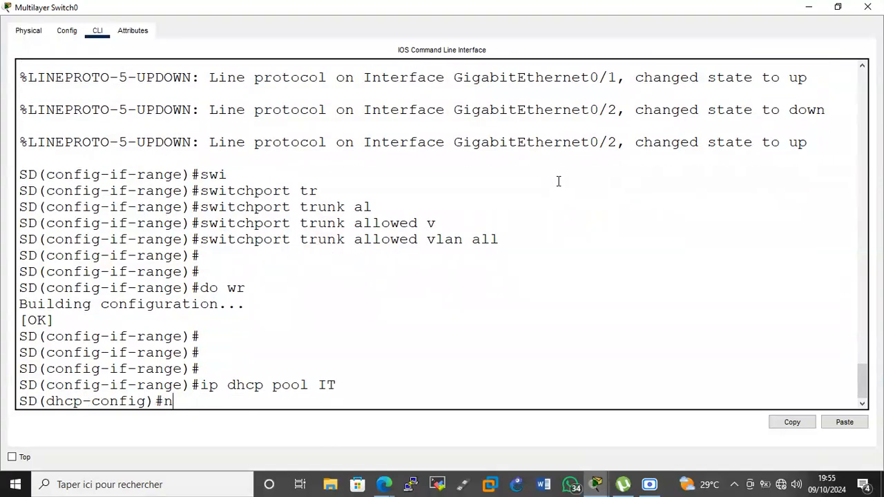
text(etw 10.10.10.0 255.255.255.0)
key(Return)
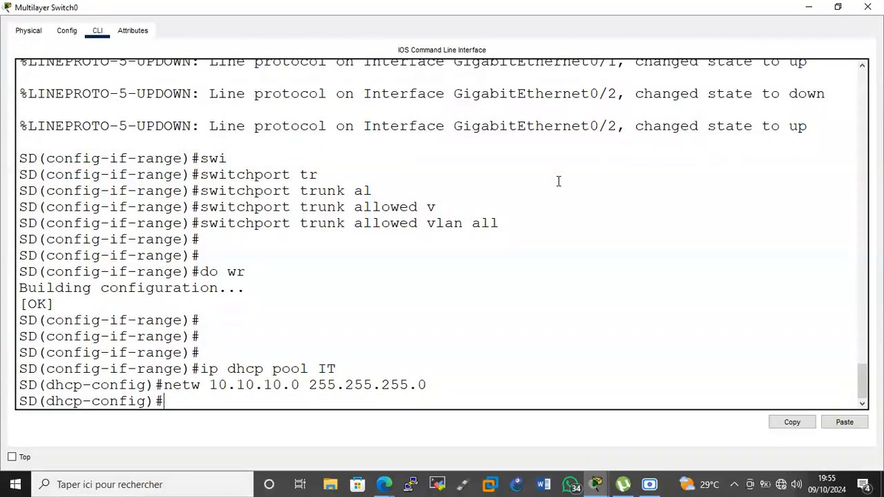
text(def)
key(Tab)
text(10.10.10.1)
key(Return)
text(dns)
key(Tab)
text(8.8.8.8)
key(Return)
key(Return)
key(Return)
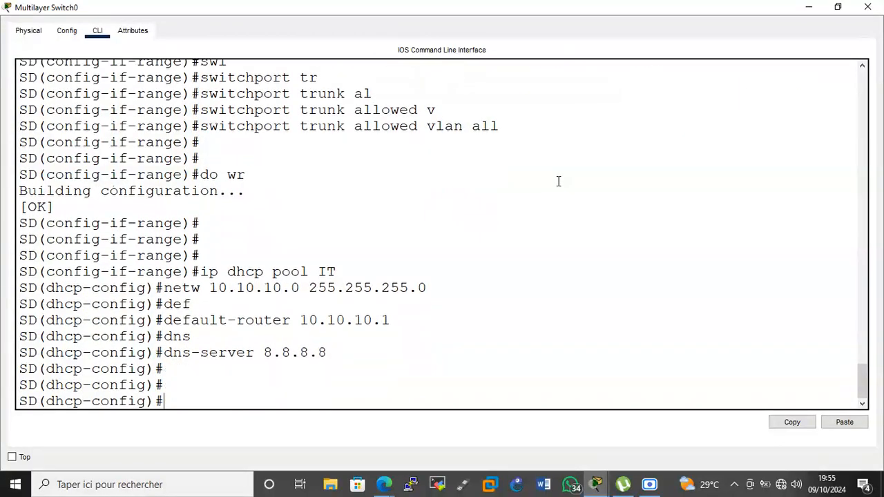
Create DHCP pool DG with network 20.20.20.0 255.255.255.0.
key(Return)
text(ip dhcp)
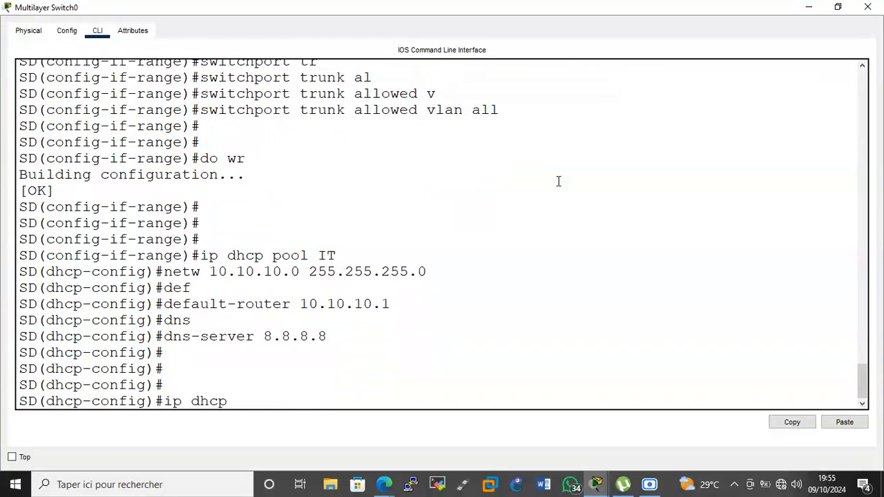
text( pooo)
key(BackSpace)
text(l DG)
key(Return)
text(netw)
text( 1)
key(BackSpace)
text(20.20.20.0 255.255.255.0)
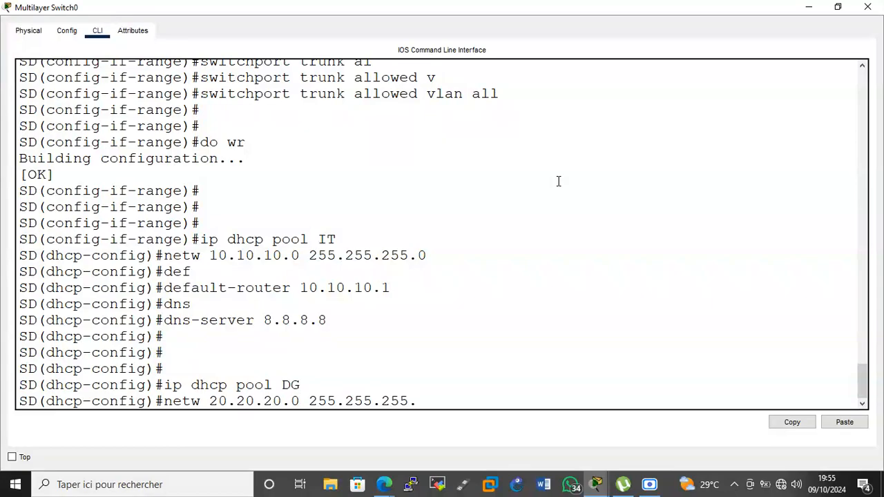
key(Return)
Give the DG pool default router 20.20.20.1 and DNS server 8.8.8.8, then return to the topology.
text(def)
key(Tab)
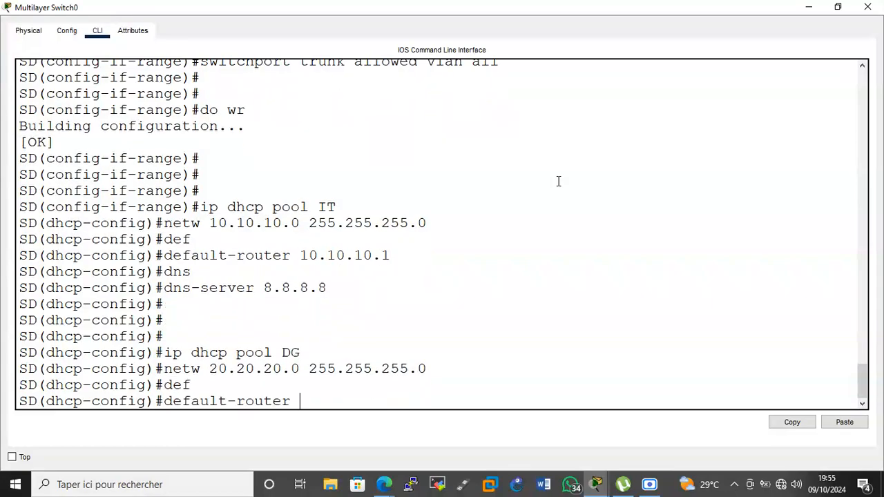
text(20.20.20.1)
key(Return)
text(dn)
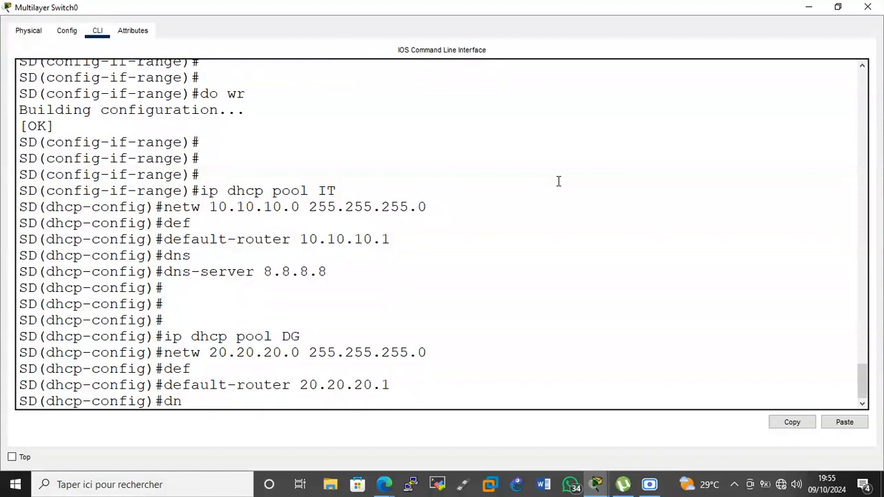
key(Tab)
text(8.8.8.8)
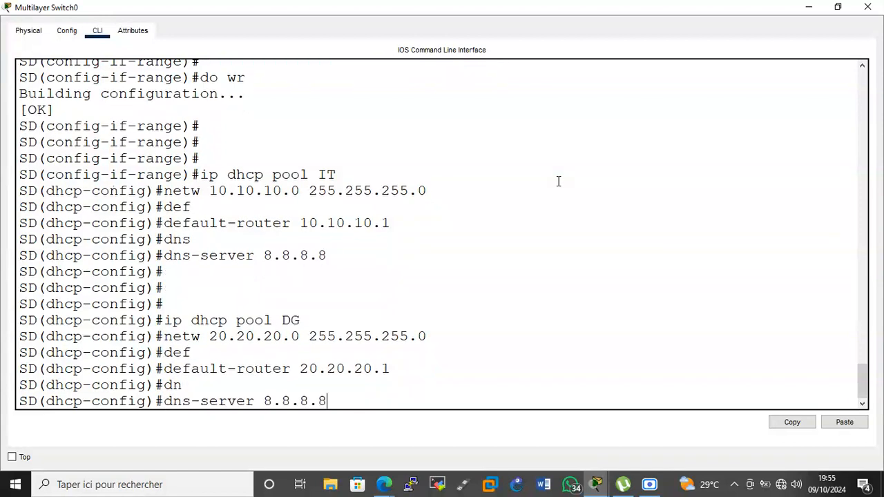
key(Return)
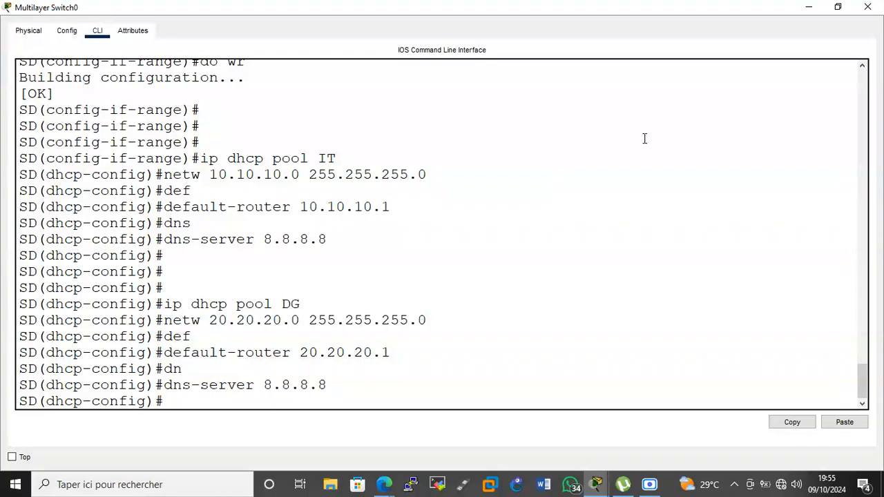
click(799, 6)
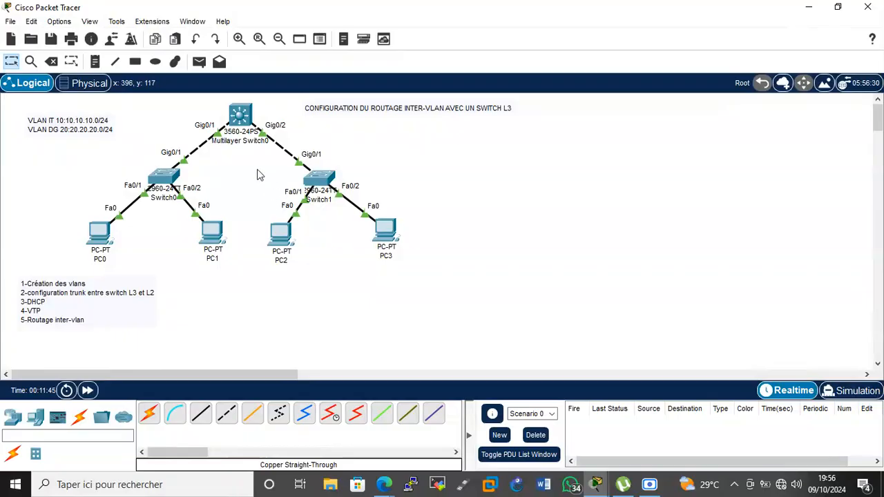
Open Multilayer Switch0's console full screen and make it a VTP server in domain iconnect.cg.
click(251, 125)
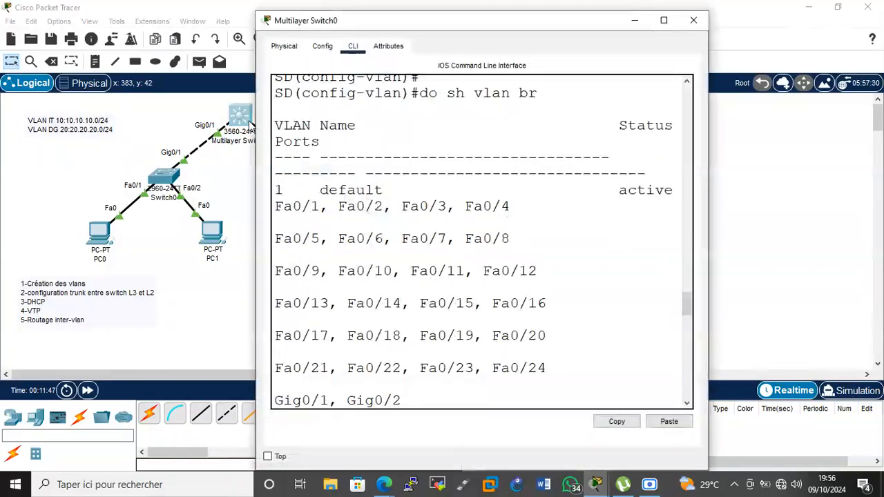
double_click(513, 22)
key(Return)
key(Return)
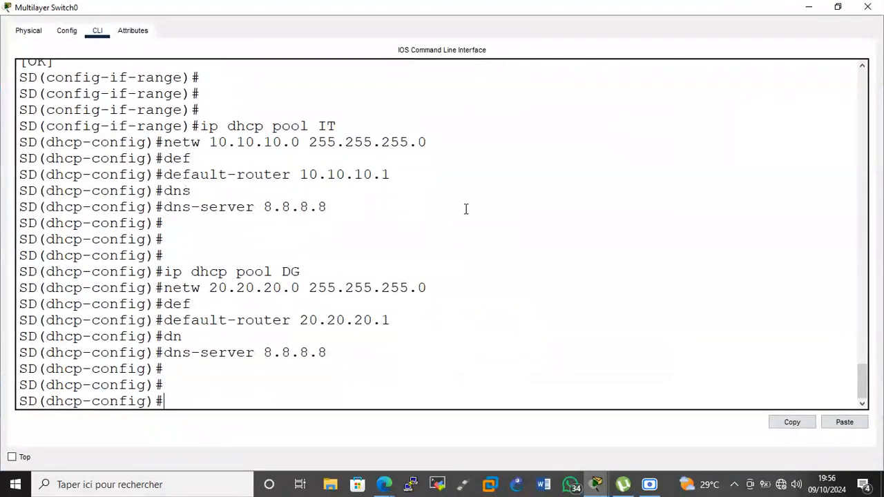
text(VTP)
key(BackSpace)
key(BackSpace)
key(BackSpace)
text(vtp mode)
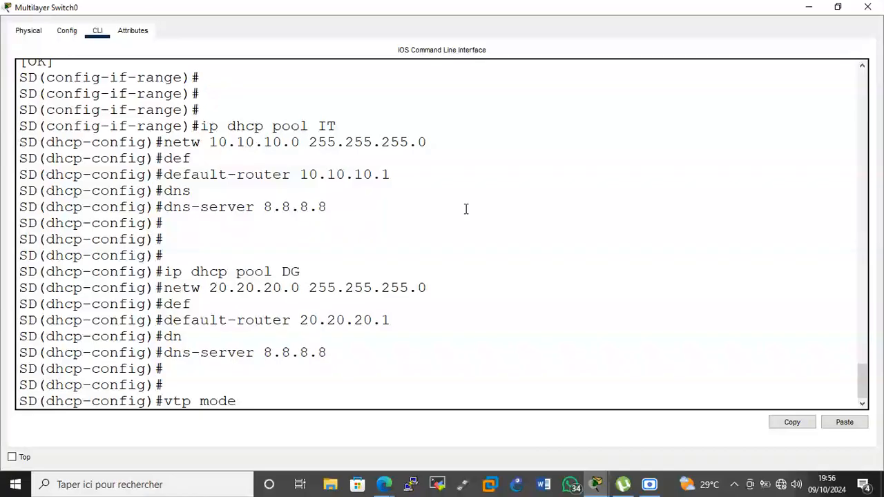
text( server)
key(Return)
text(vtp domain )
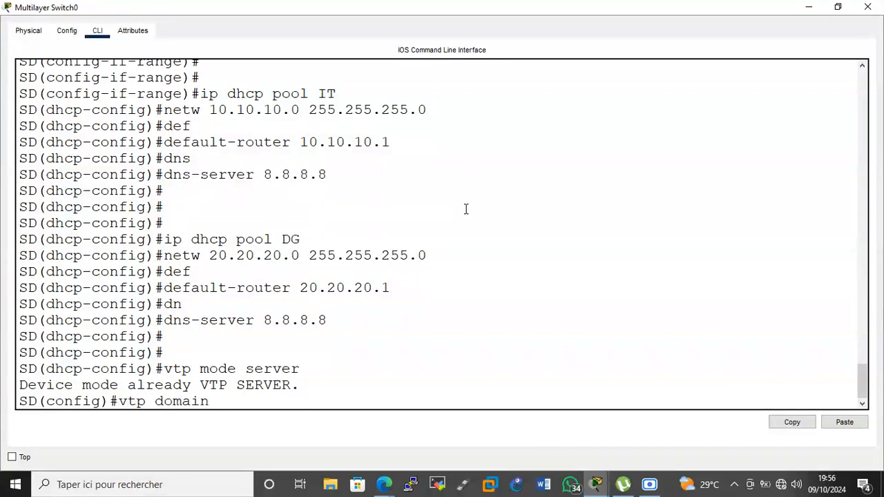
text(iconnect.cg)
key(Return)
Set the VTP password and VTP version 2, then display the VTP status.
text(vtp pass)
key(BackSpace)
key(BackSpace)
text(cisco)
key(Return)
text(vtp verq)
key(BackSpace)
text(s 2)
key(Return)
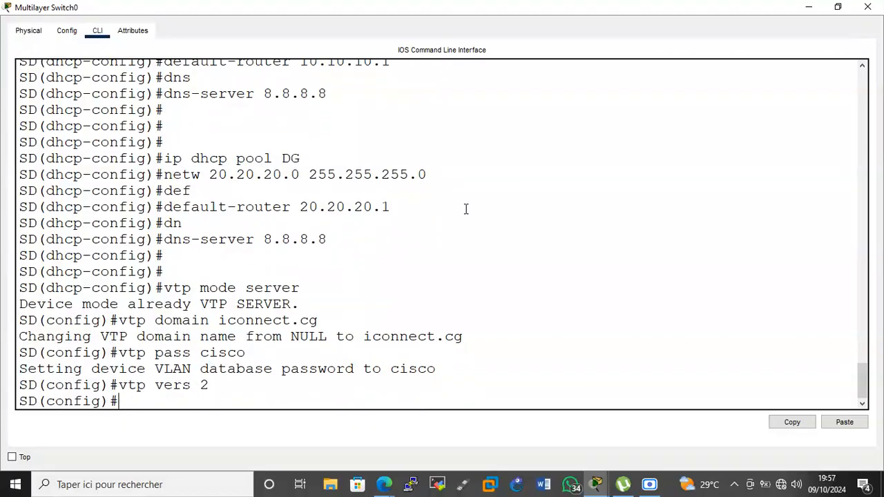
key(Return)
key(Return)
text(do sh vtp st)
key(Return)
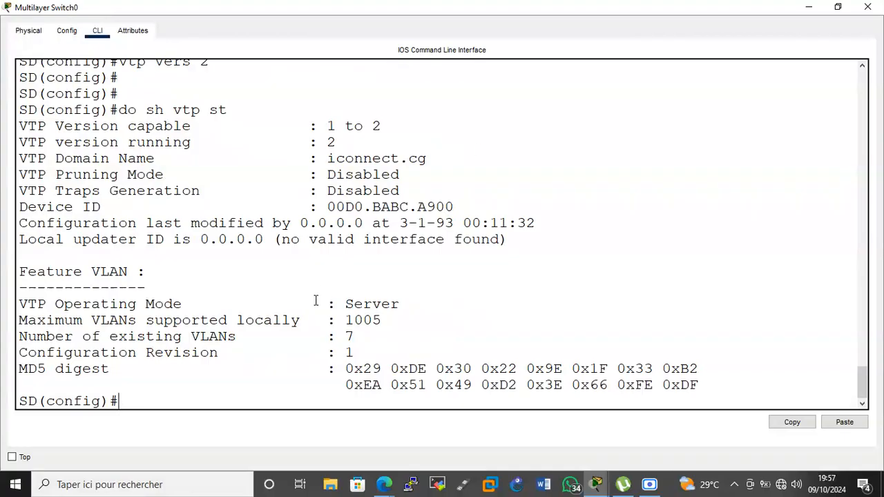
Show the VLAN brief, highlighting the default VLAN, reserved 1002–1004 rows and the 7-VLAN count.
double_click(349, 336)
click(335, 385)
text(do sh vlan br)
key(Return)
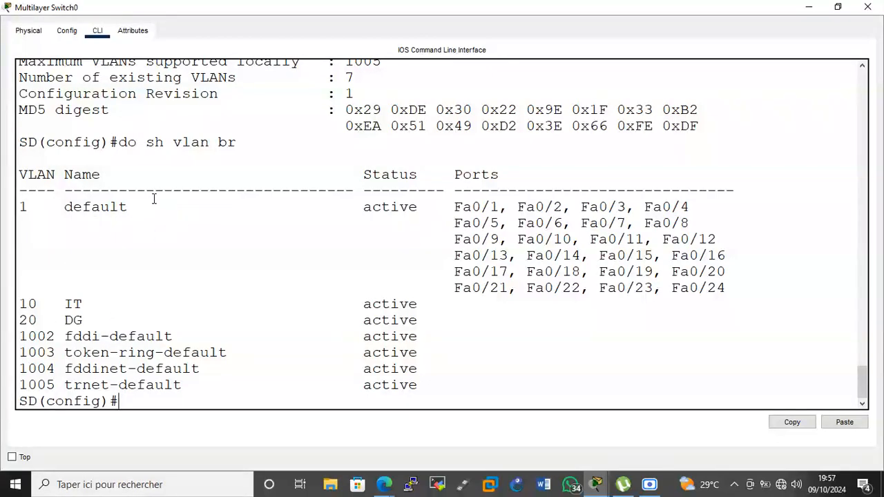
drag(136, 207, 42, 208)
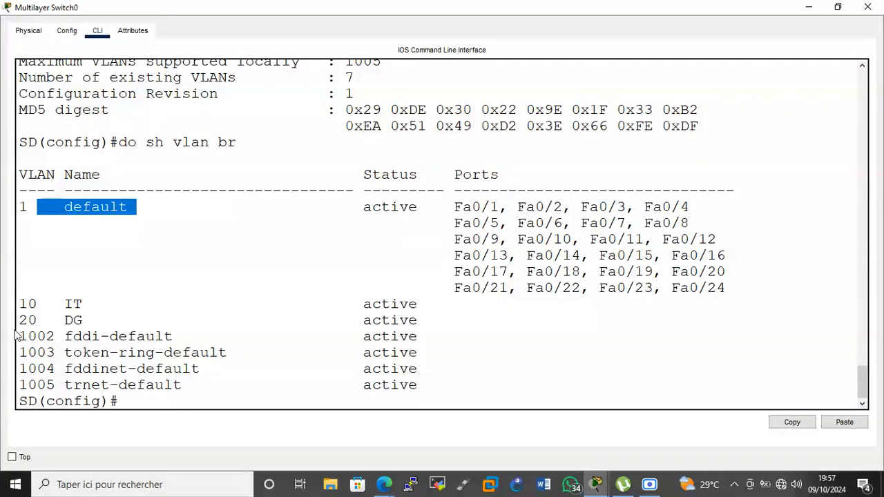
drag(21, 337, 110, 369)
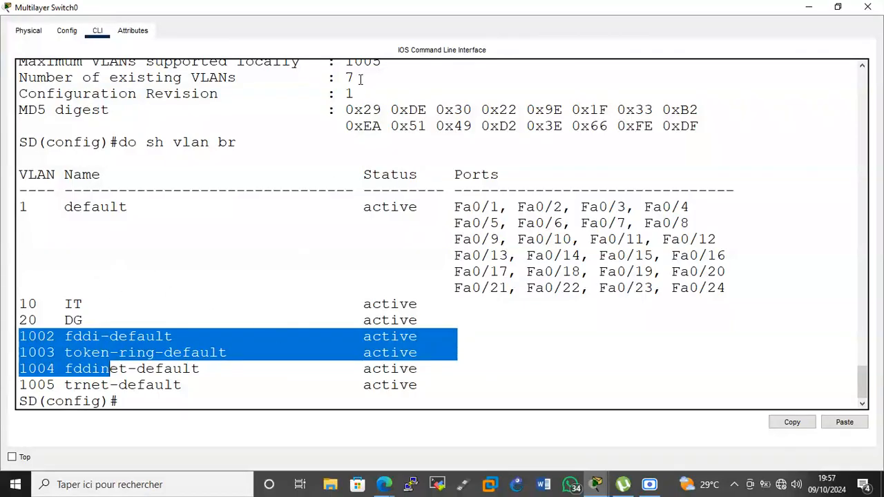
drag(358, 77, 341, 79)
click(265, 398)
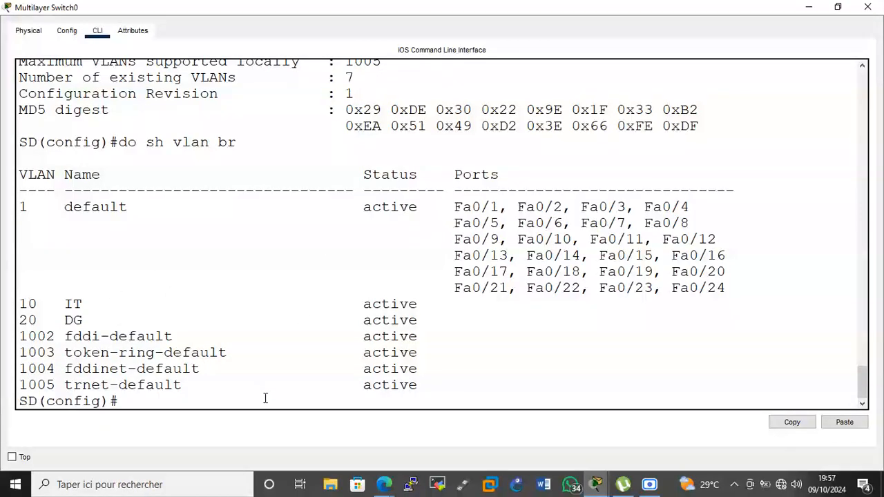
click(809, 7)
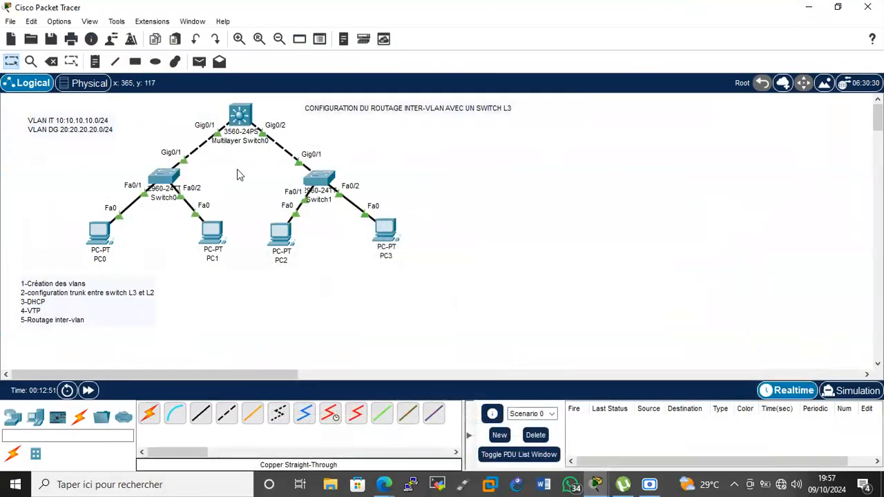
Open Switch0's command line full screen and enter global configuration mode.
click(163, 181)
click(662, 20)
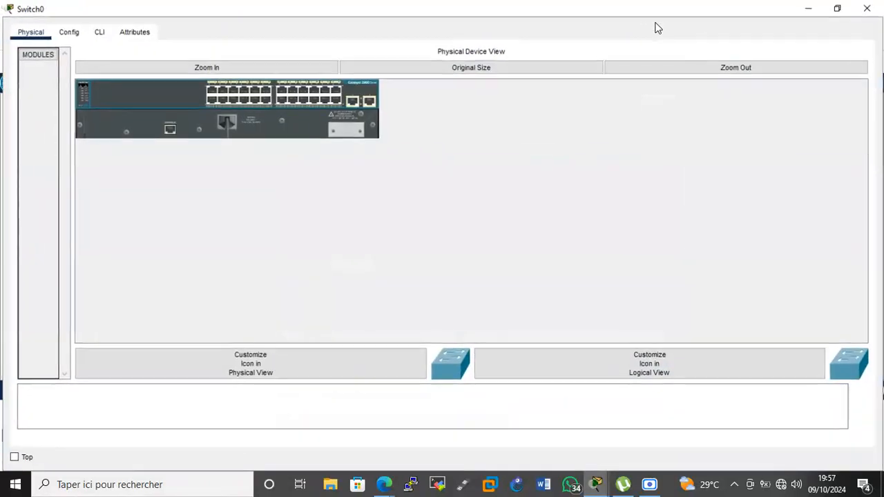
click(105, 34)
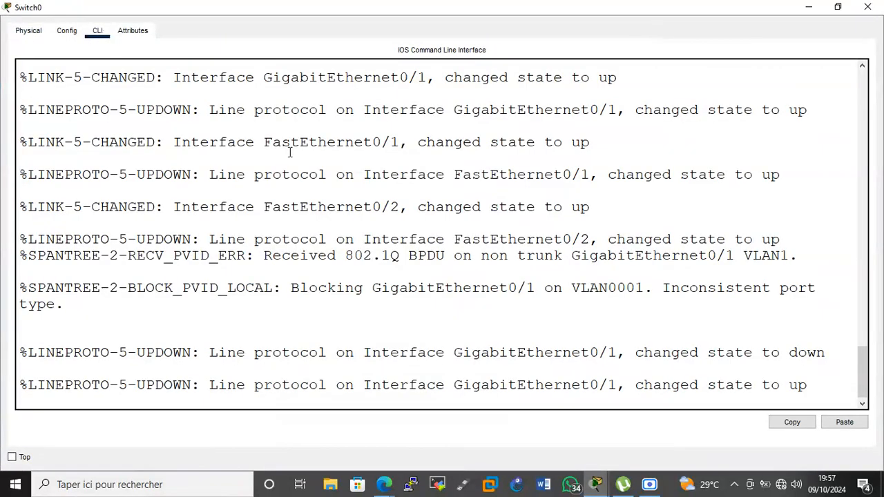
key(Return)
key(Return)
key(Return)
text(en)
key(Return)
key(Return)
text(conf t)
key(Return)
key(Return)
key(Return)
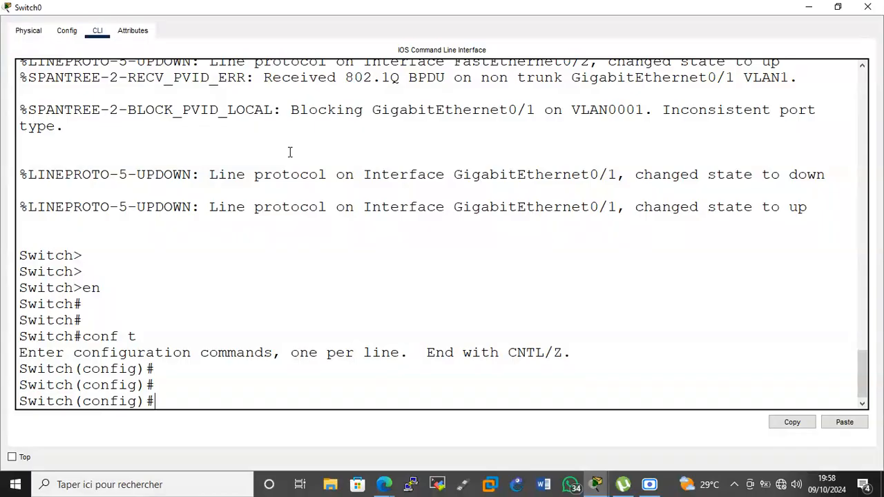
Show Switch0's trunk interfaces, confirming Gig0/1 trunks 802.1q, and begin entering no ip domain lookup.
text(do sh inter trunk)
key(Return)
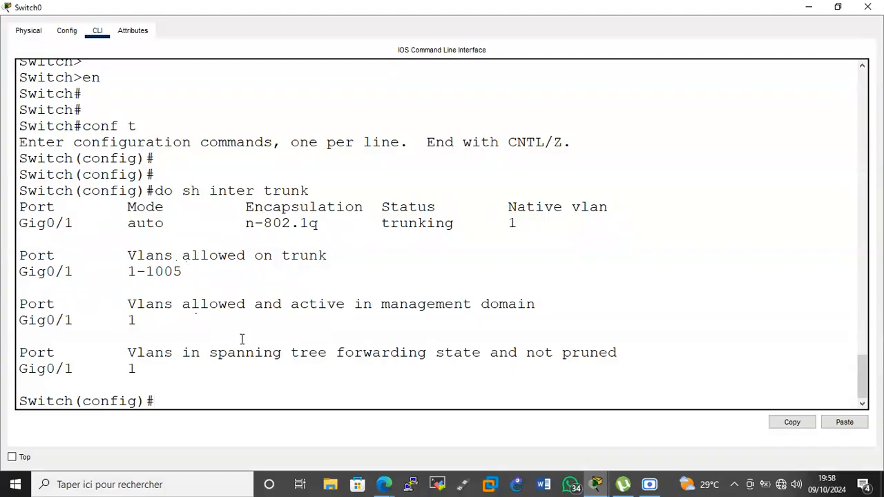
click(292, 377)
key(Return)
key(Return)
key(Return)
key(Return)
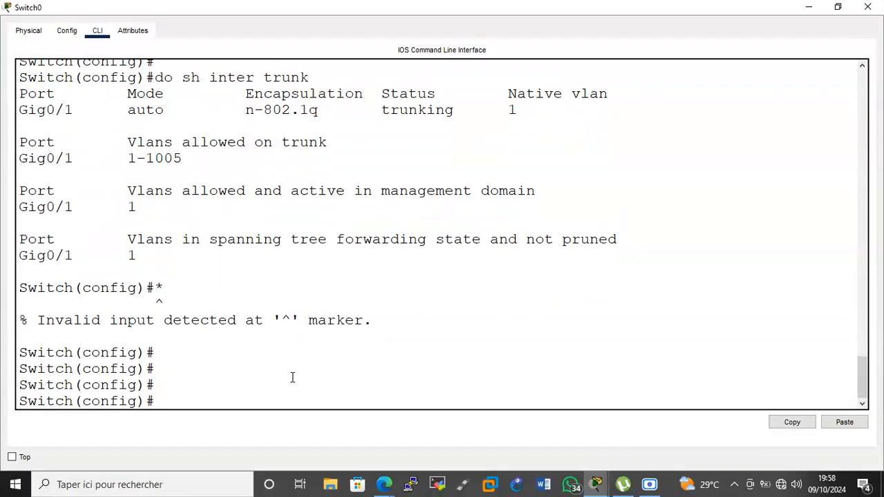
text(no ip domain lo)
Disable DNS lookup and make Switch0 a VTP client in iconnect.cg with the domain password and version 2.
key(Tab)
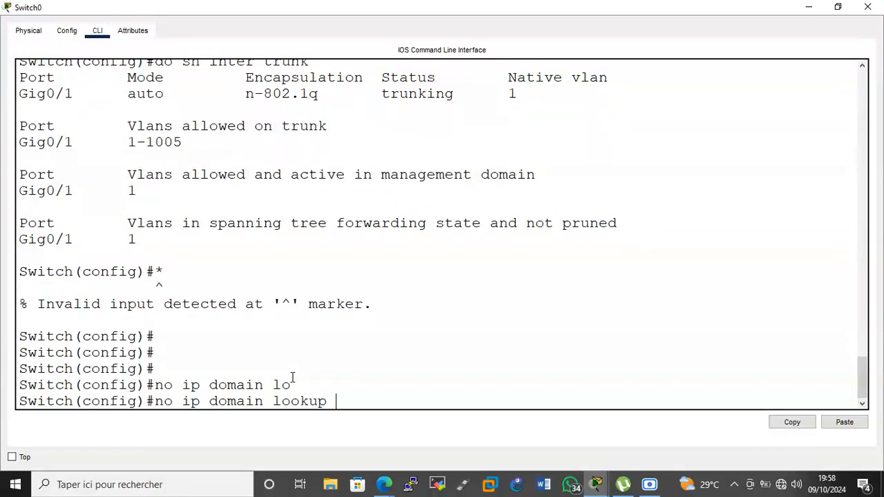
key(Return)
key(Return)
key(Return)
text(vtp )
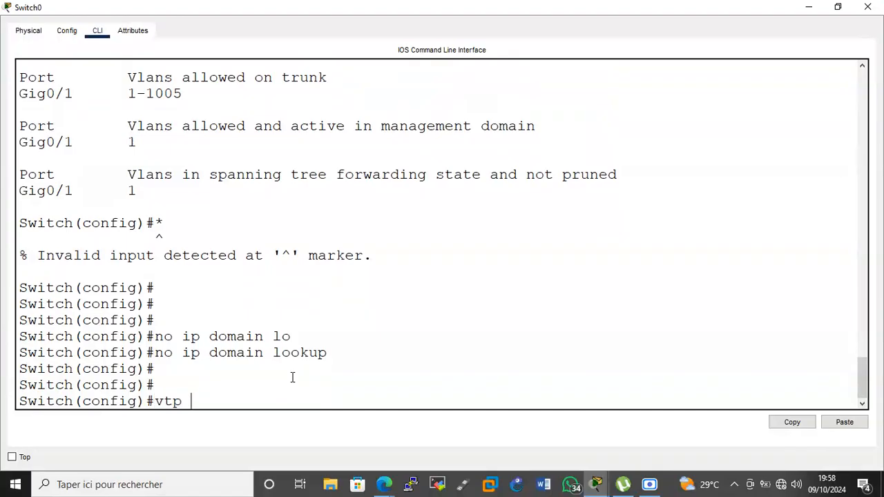
text(mode client)
key(Return)
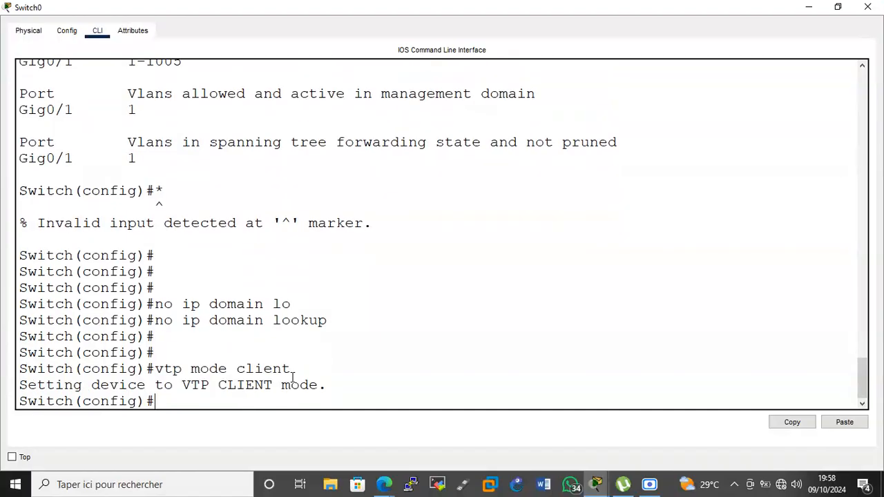
text(vtp domain icon)
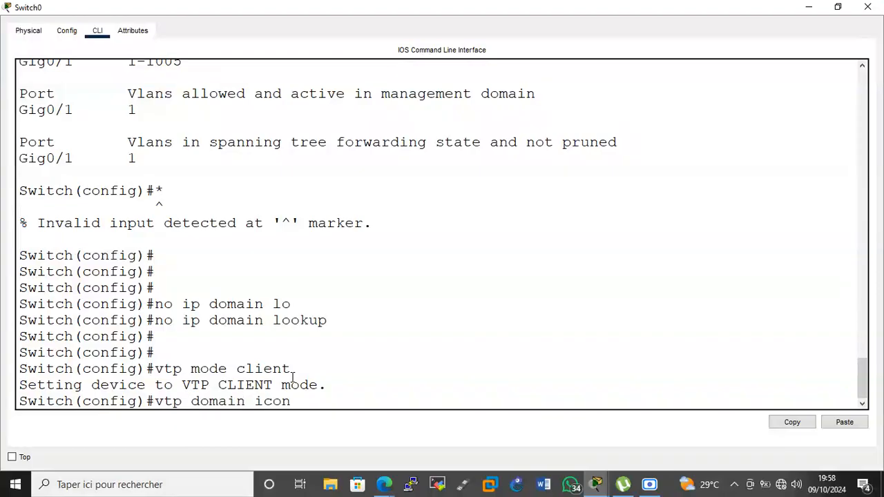
text(nect.cg)
key(Return)
text(vtp pass cisco)
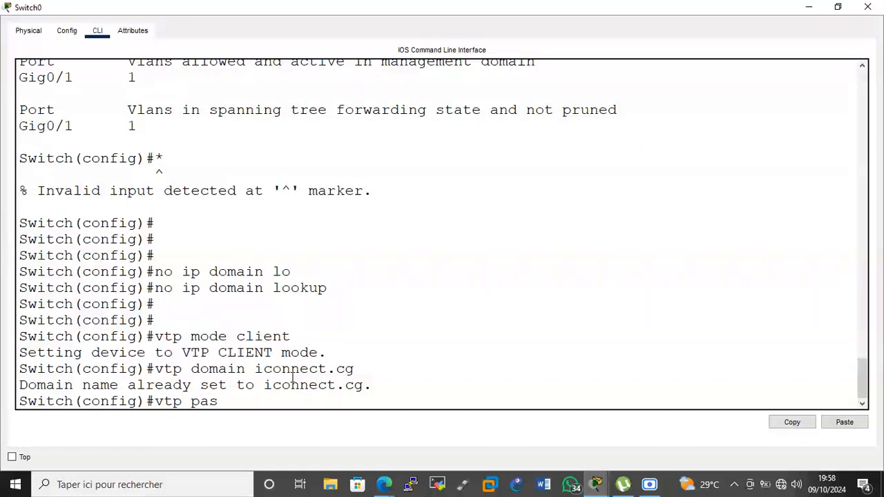
key(Return)
text(vtp vers 2)
key(Return)
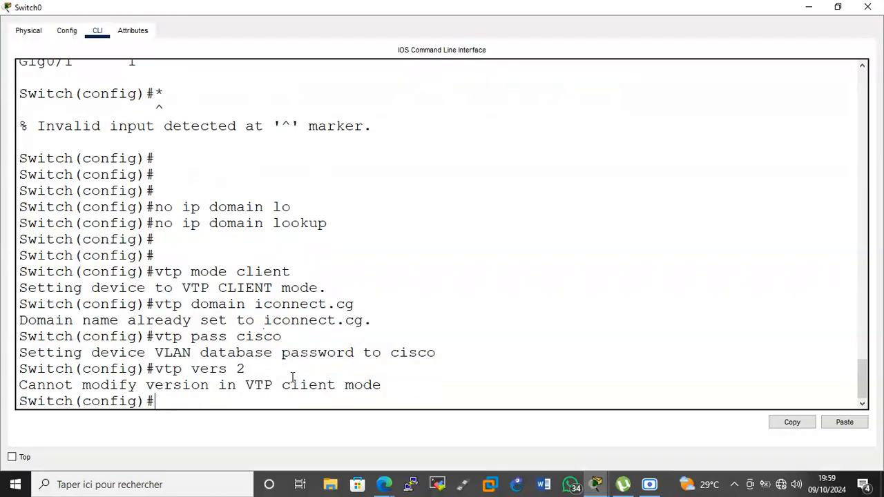
Verify in the VLAN brief and VTP status that Switch0 learned VLANs 10 IT and 20 DG.
key(Return)
text(do sh vlan bri)
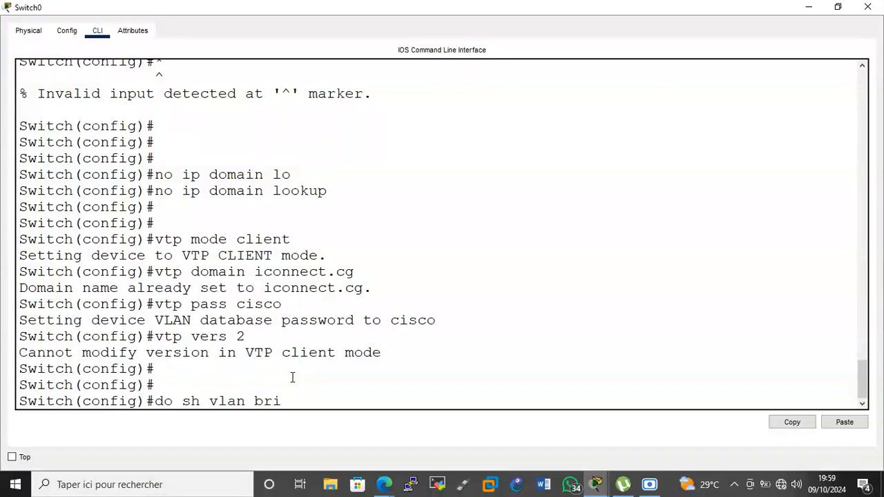
key(Return)
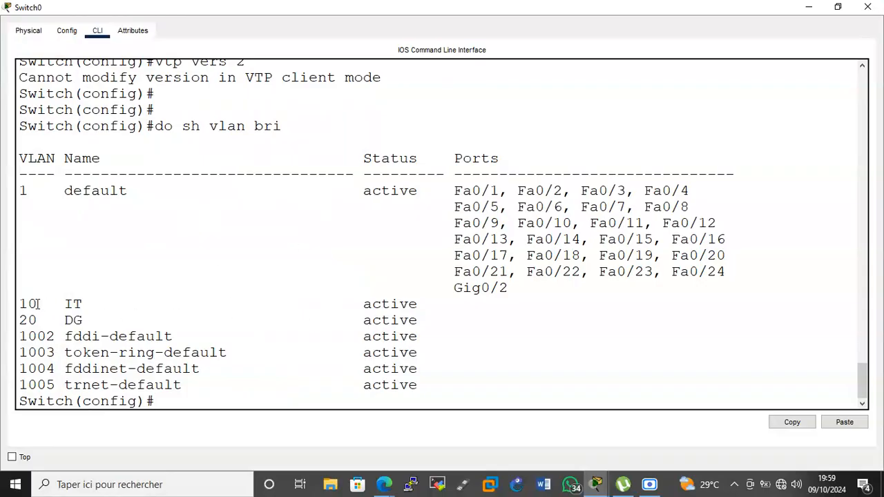
drag(21, 302, 85, 320)
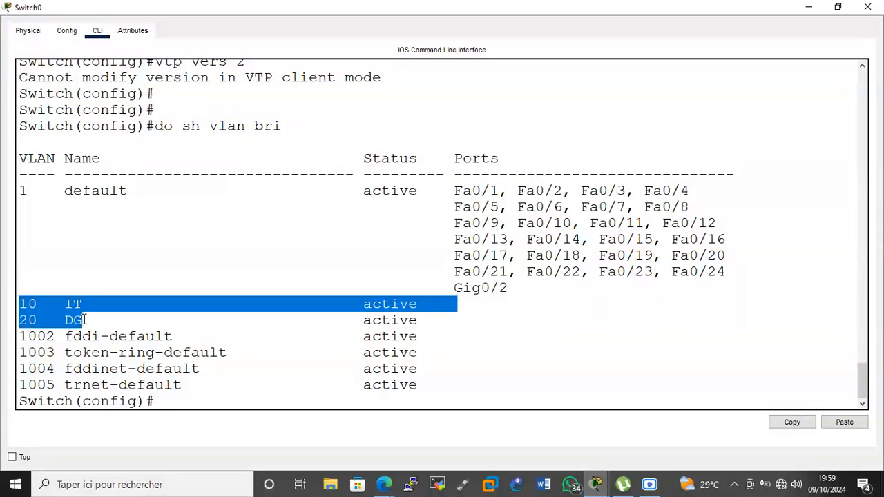
text(do sh vtp st)
key(Return)
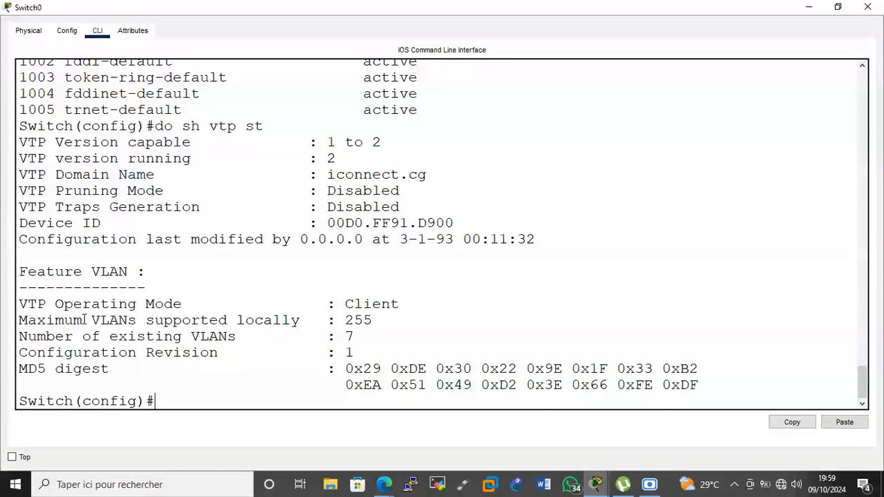
drag(356, 338, 349, 337)
click(290, 396)
click(808, 7)
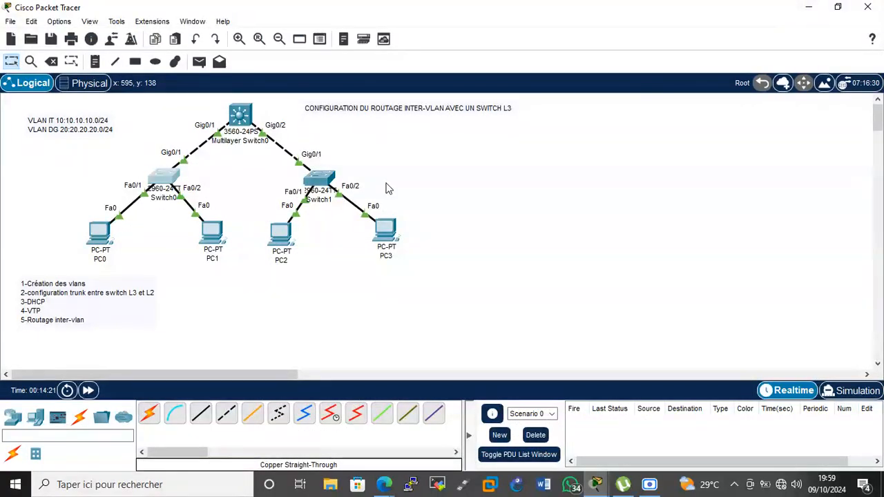
Insert '5-Affectation des ports dans les différents vlans' after 4-VTP and renumber routing to 6.
click(45, 310)
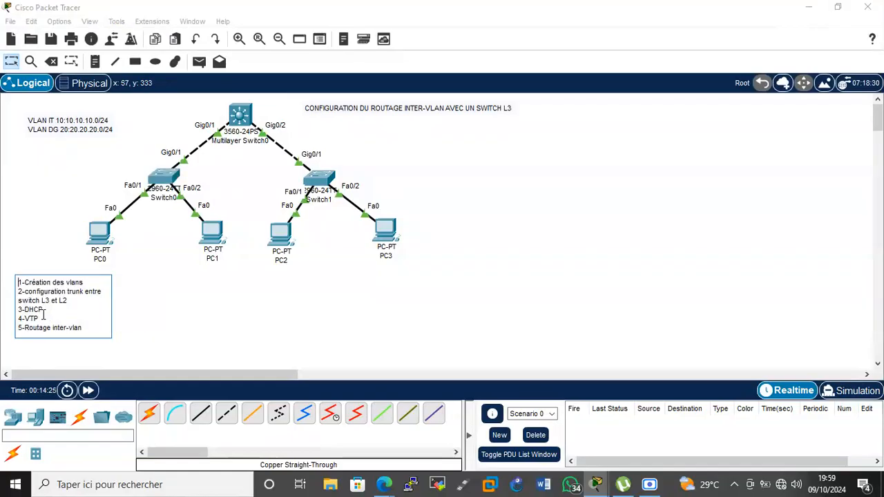
click(43, 315)
key(Return)
text(5-)
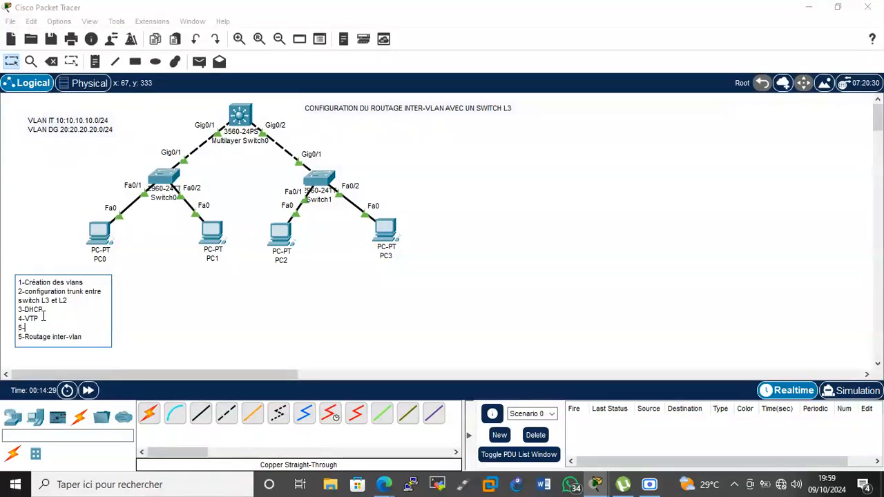
text(Affec)
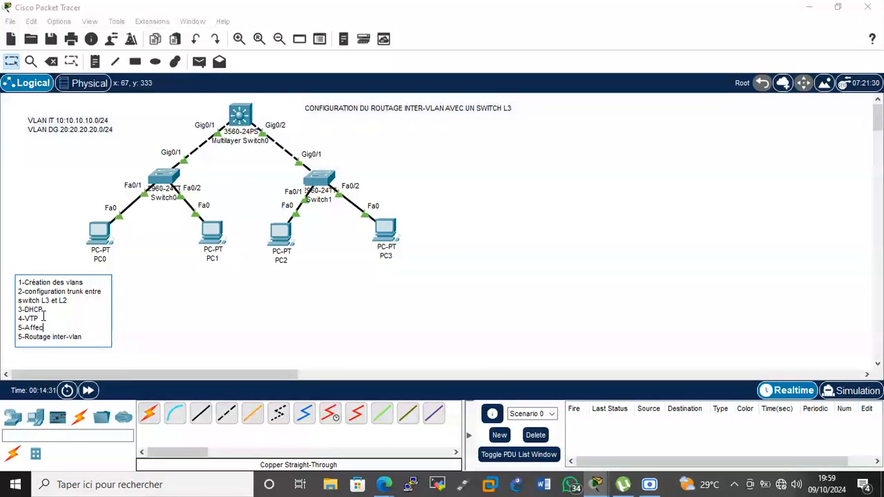
text(tation des ports dans les différents vlas)
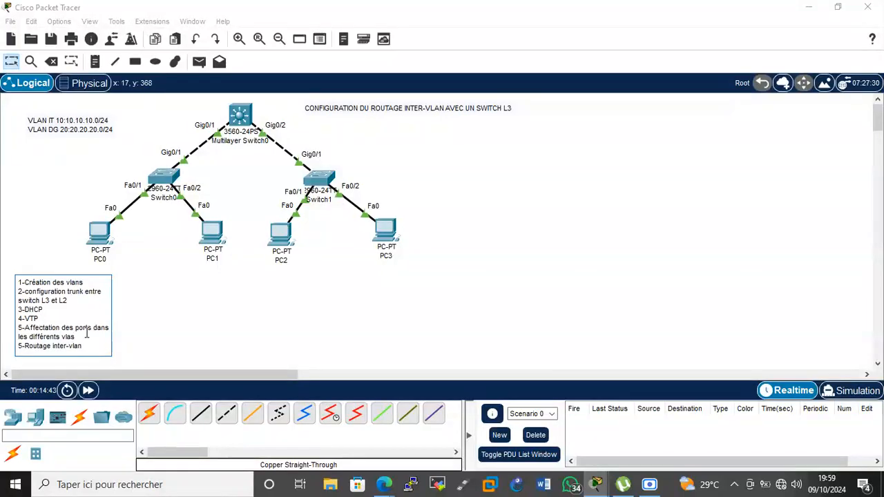
key(BackSpace)
key(BackSpace)
text(ns)
click(22, 345)
key(BackSpace)
text(6)
click(183, 305)
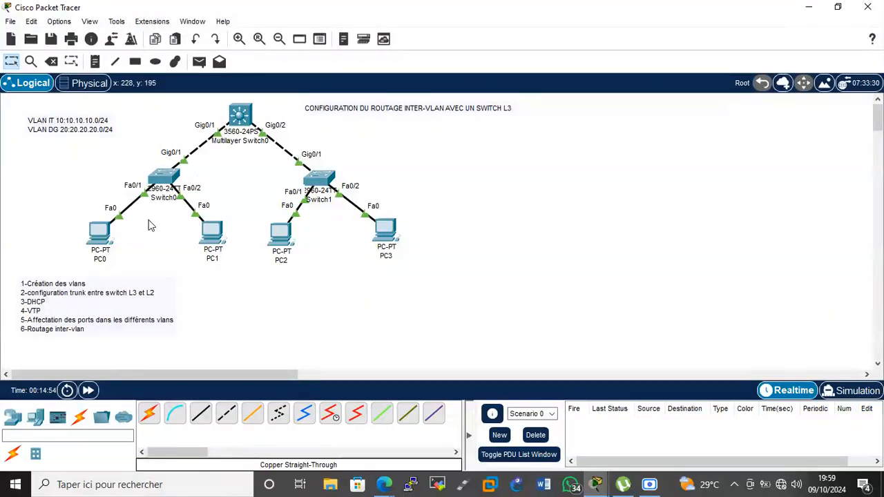
On Switch0's full-screen console, make Fa0/1 an access port in VLAN 10.
click(158, 195)
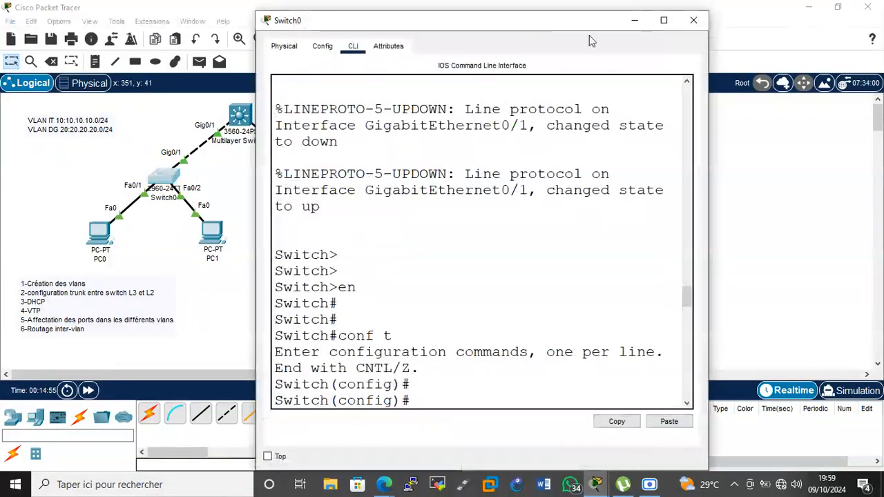
double_click(659, 21)
key(Return)
key(Return)
text(in)
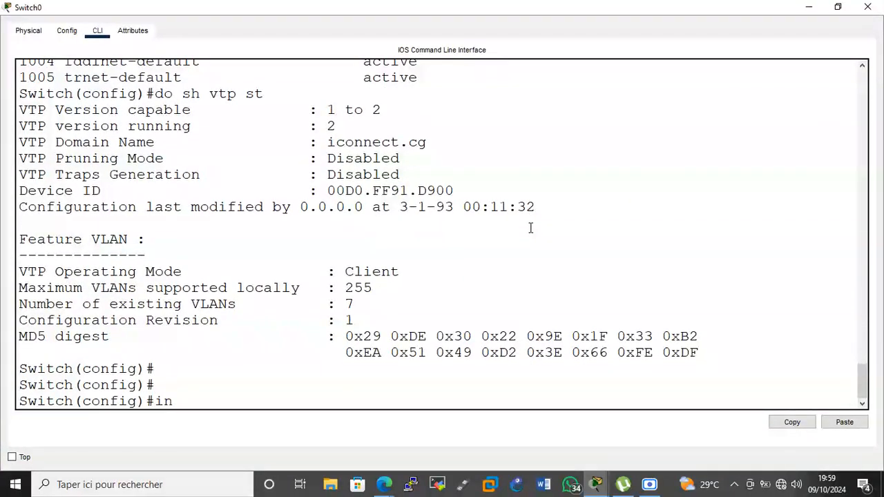
text(ter fa 0/1)
key(Return)
text(swi mo)
key(Return)
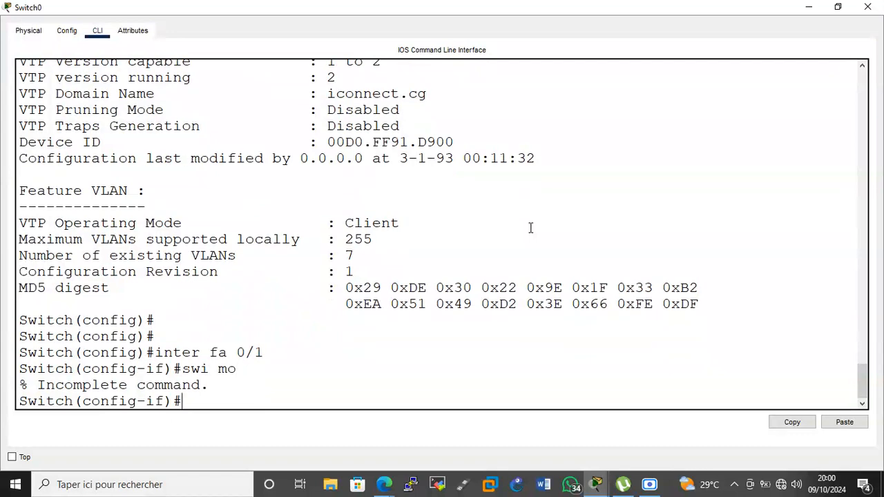
text(swi)
key(Tab)
text(m)
key(Tab)
text(ac)
key(Tab)
key(Return)
text(sw)
key(Tab)
text(ac)
key(Tab)
text(v)
key(Tab)
text(10)
key(Return)
key(Return)
key(Return)
key(Return)
Make Fa0/2 an access port in VLAN 20 and return to the topology.
text(inter fa 0.2)
key(BackSpace)
key(BackSpace)
text(/2)
key(Return)
text(swi)
key(Tab)
text(o)
key(BackSpace)
text(m)
key(Tab)
text(ac)
key(Tab)
key(Return)
text(sw)
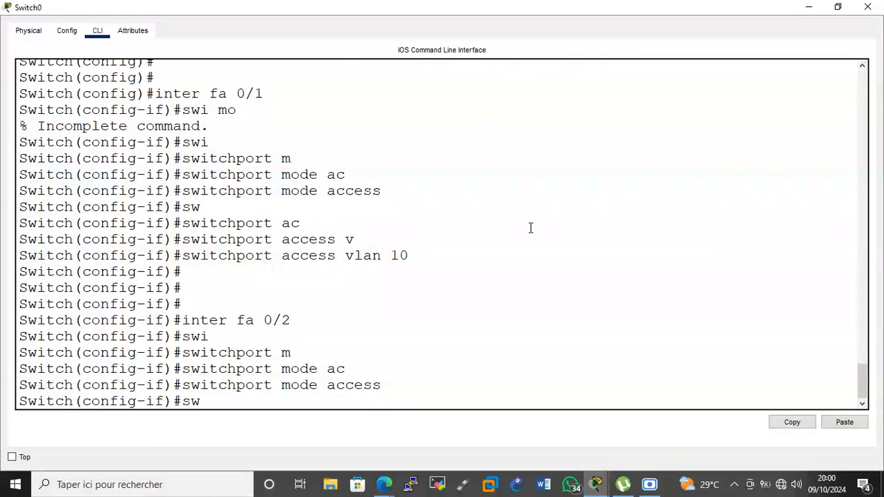
key(Tab)
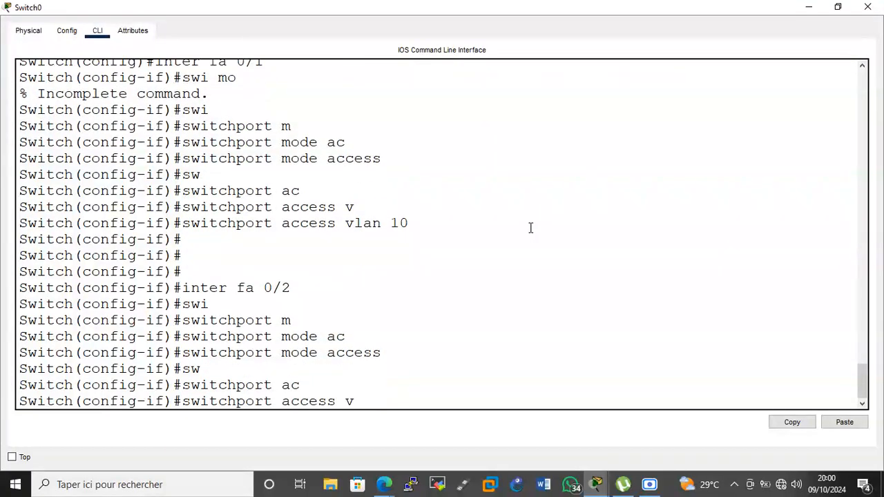
key(Tab)
text(20)
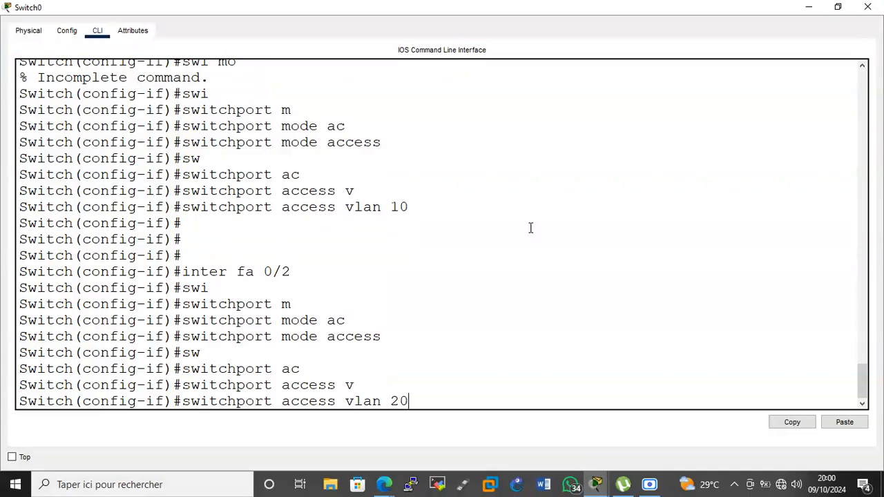
key(Return)
click(808, 7)
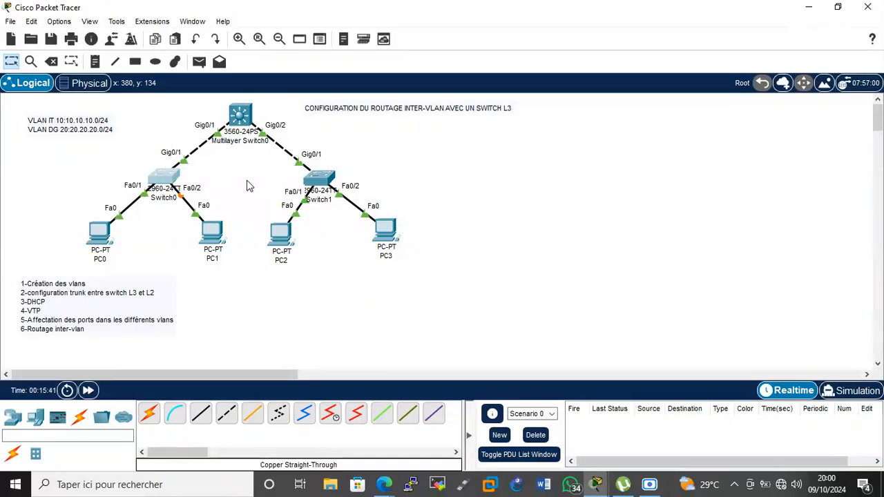
Open Switch1's CLI full screen and enter global configuration mode with en and conf t.
click(330, 185)
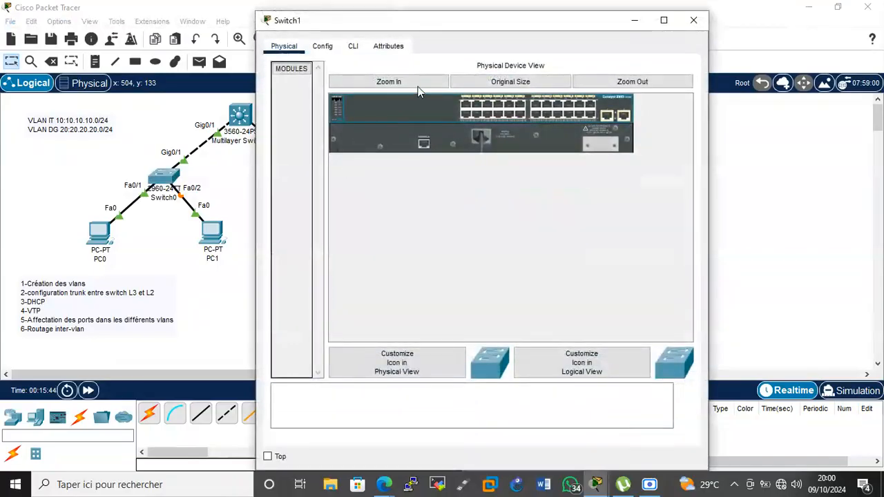
click(359, 52)
click(661, 20)
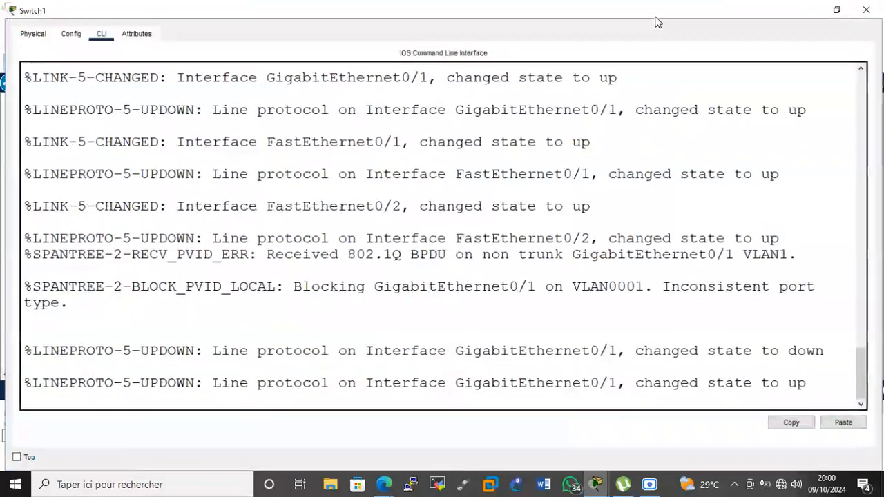
key(Return)
key(Return)
key(Return)
key(Return)
text(e)
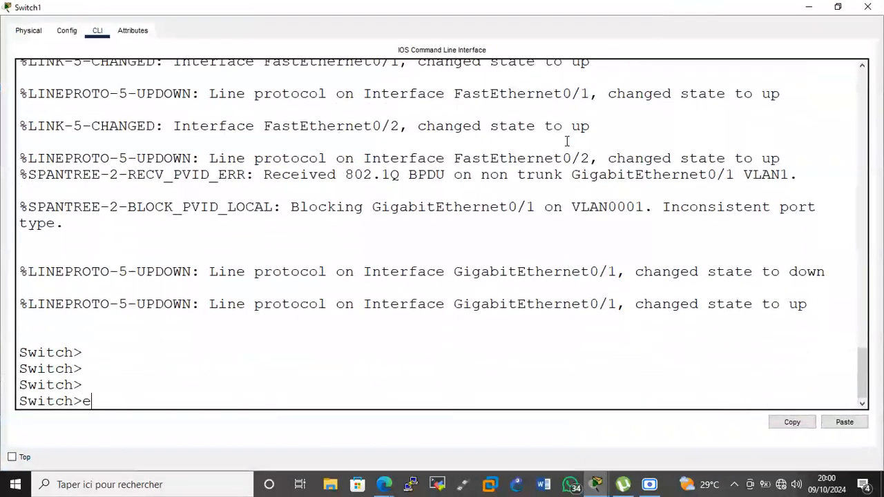
text(n)
key(Return)
text(conf t)
key(Return)
key(Return)
key(Return)
Disable DNS lookup with no ip domain-lookup and rename the switch SA2.
text(no ip domain lo)
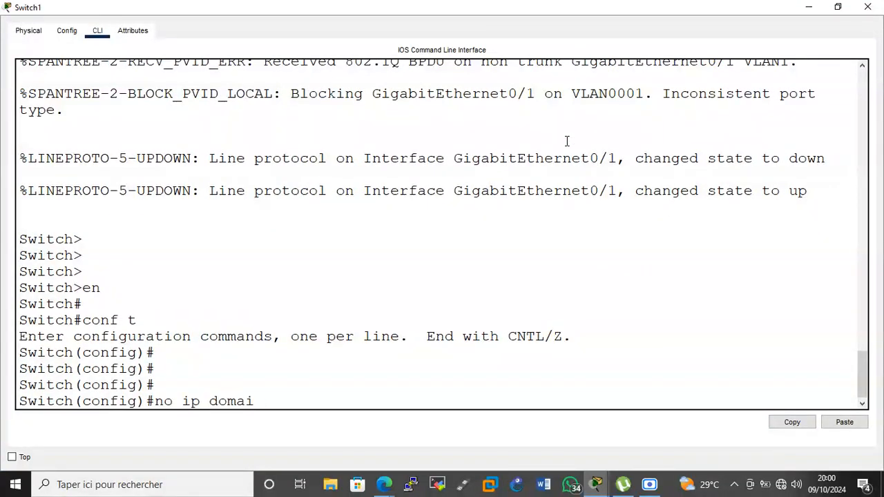
key(Tab)
key(Return)
key(Return)
key(Return)
text(host SA)
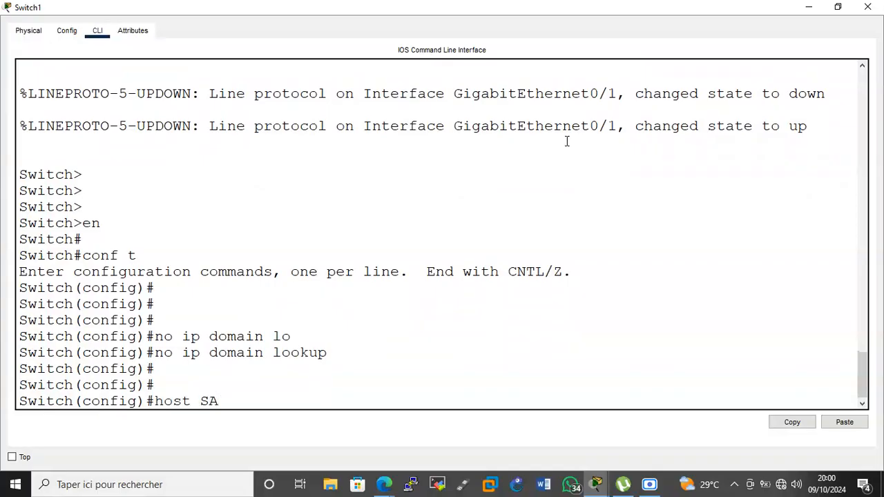
text(2)
key(Return)
Set SA2 to VTP client mode and start entering the VTP domain command.
key(Return)
key(Return)
key(Return)
text(vtp mode client)
key(Return)
text(vtp)
key(BackSpace)
text(tp pa)
key(BackSpace)
key(BackSpace)
key(BackSpace)
text(dma)
key(BackSpace)
key(BackSpace)
text(omain iconnce)
key(BackSpace)
key(BackSpace)
text(ect.cg)
key(Return)
text(vtp pass cisco)
key(Return)
text(vtp )
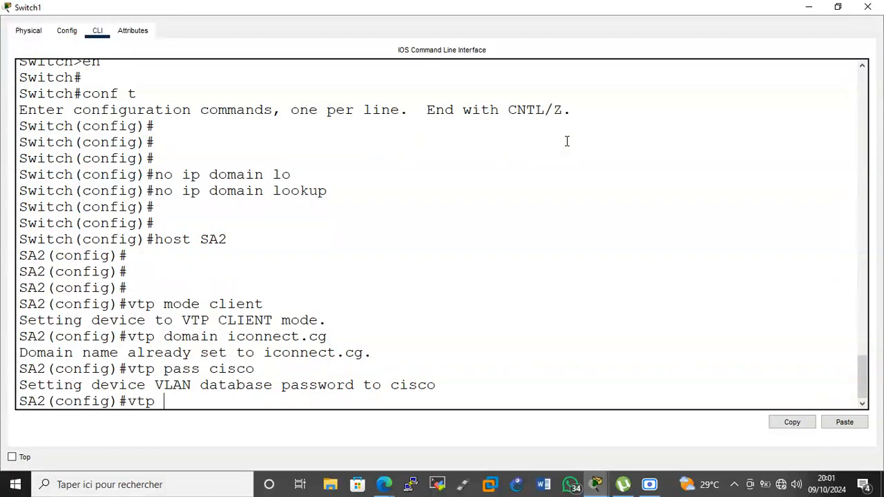
text(ver s 2)
key(Return)
key(Return)
key(Return)
text(do sh vtp st)
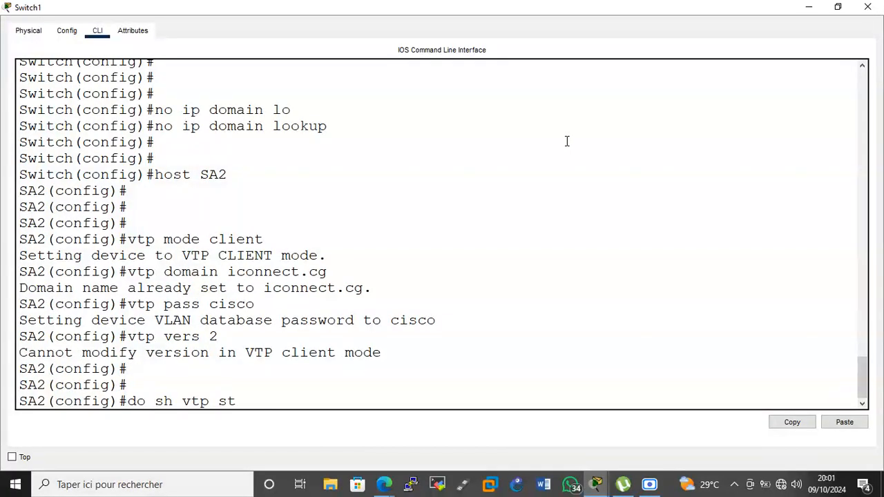
key(Return)
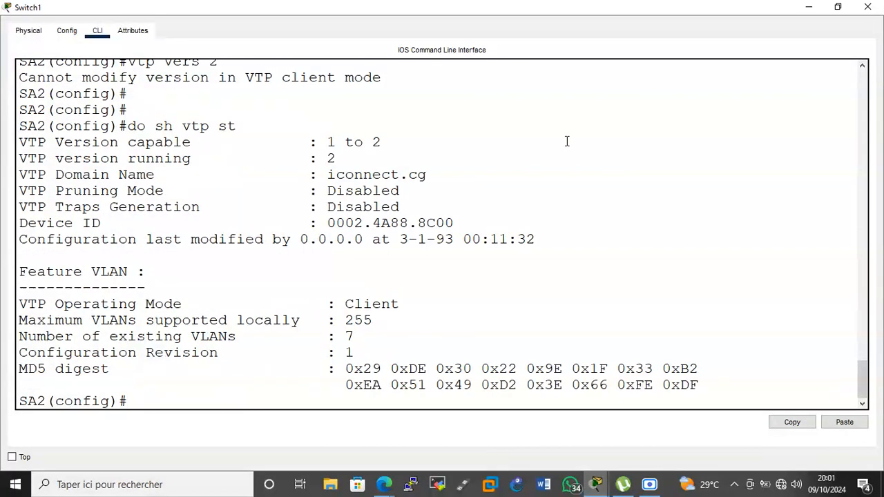
List SA2's VLANs with do show vlan brief.
key(Return)
key(Return)
key(Return)
text(dosh vlan)
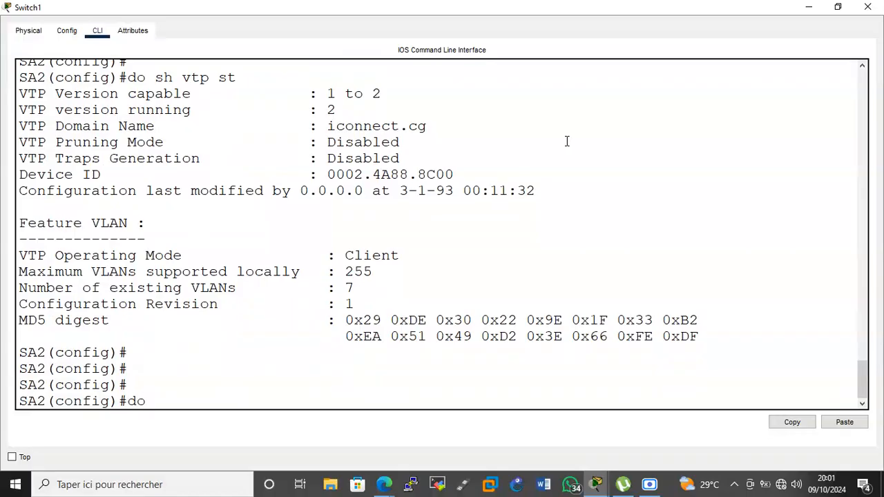
key(BackSpace)
key(BackSpace)
key(BackSpace)
key(BackSpace)
key(BackSpace)
key(BackSpace)
key(BackSpace)
key(BackSpace)
text(sh b)
key(Return)
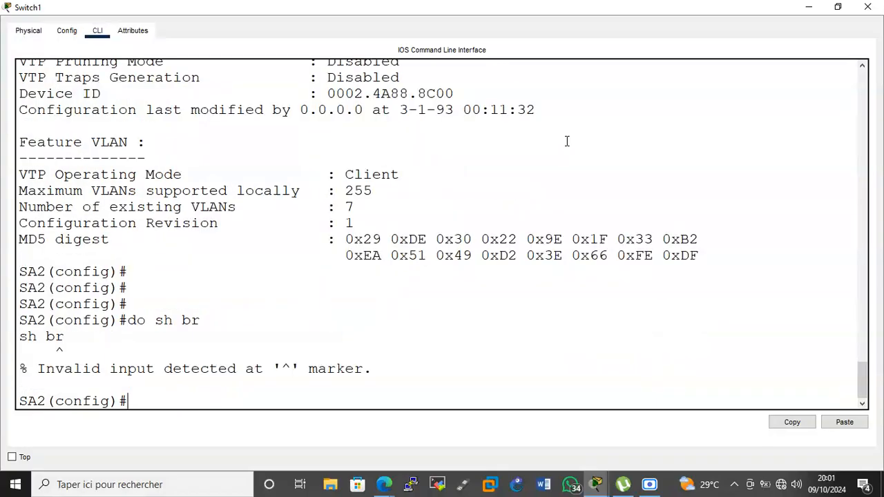
key(Up)
text(vl)
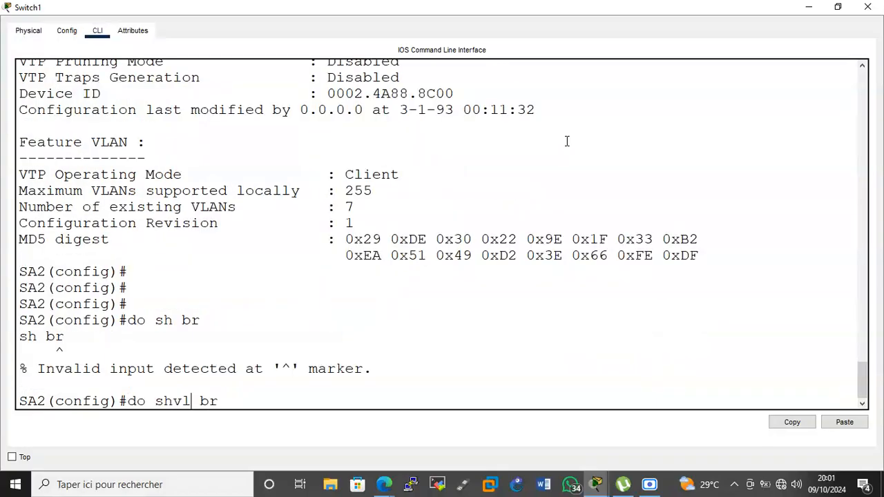
key(BackSpace)
key(BackSpace)
text(vlan)
key(Return)
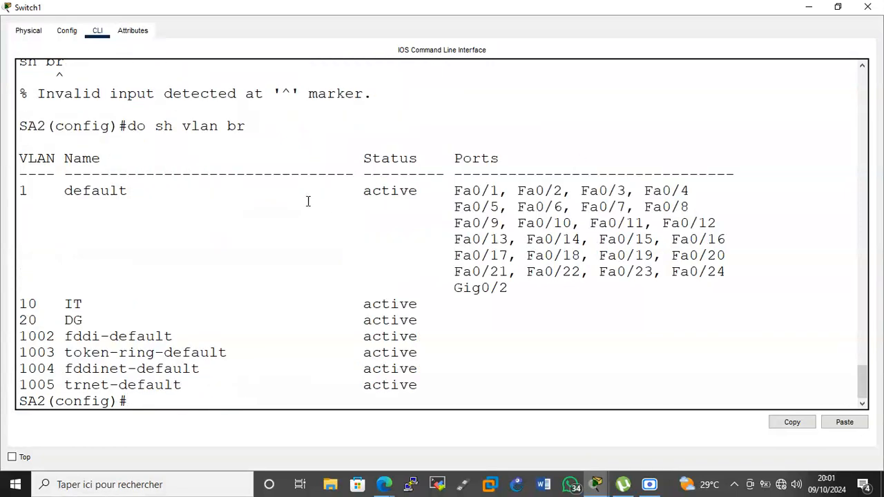
key(Return)
Make Fa0/1 an access port assigned to VLAN 10.
key(Return)
text(i)
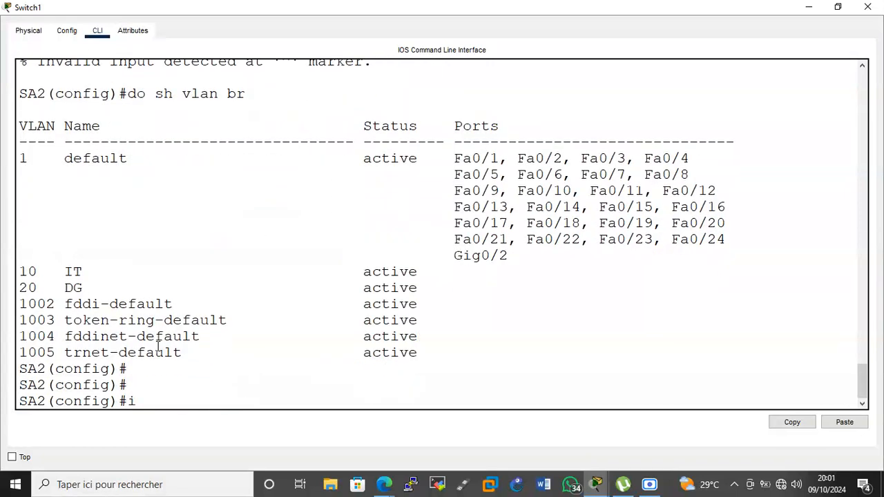
text(nter fa 0/1)
key(Return)
text(swo mod acc)
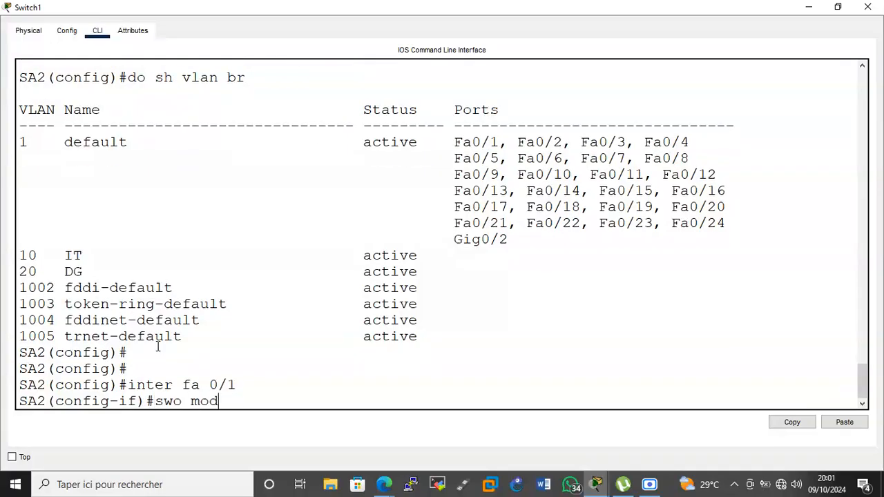
key(Return)
text(swi)
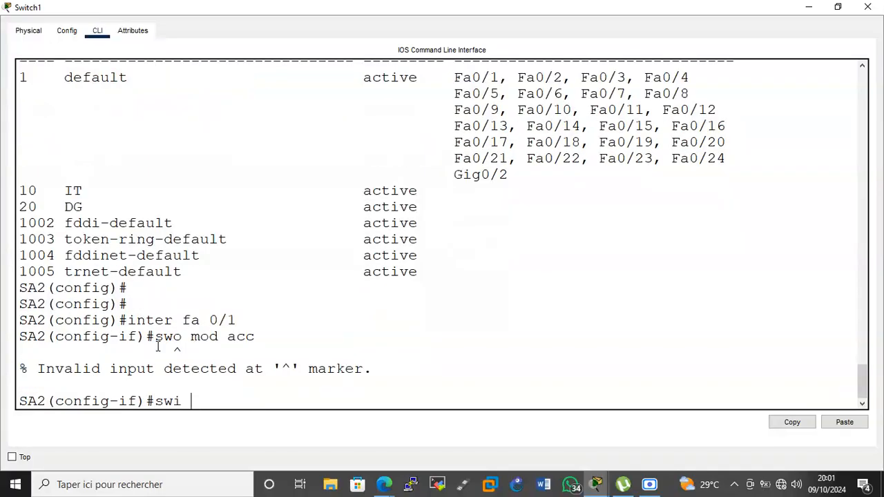
key(Up)
key(Left)
key(Left)
key(Left)
key(Left)
key(Left)
key(Left)
key(Left)
key(BackSpace)
key(Return)
text(d)
key(BackSpace)
text(sw)
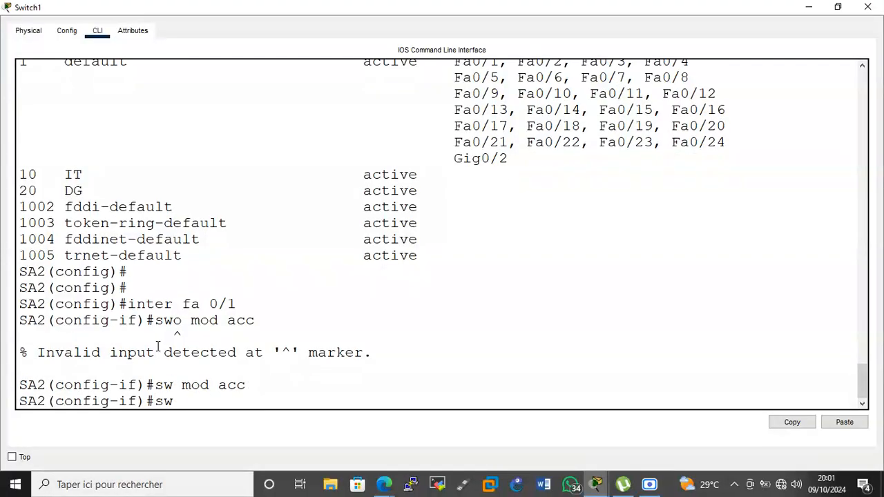
text(i acc vlan 10)
key(Return)
Make Fa0/2 an access port assigned to VLAN 20 and hide the window.
key(Return)
key(Return)
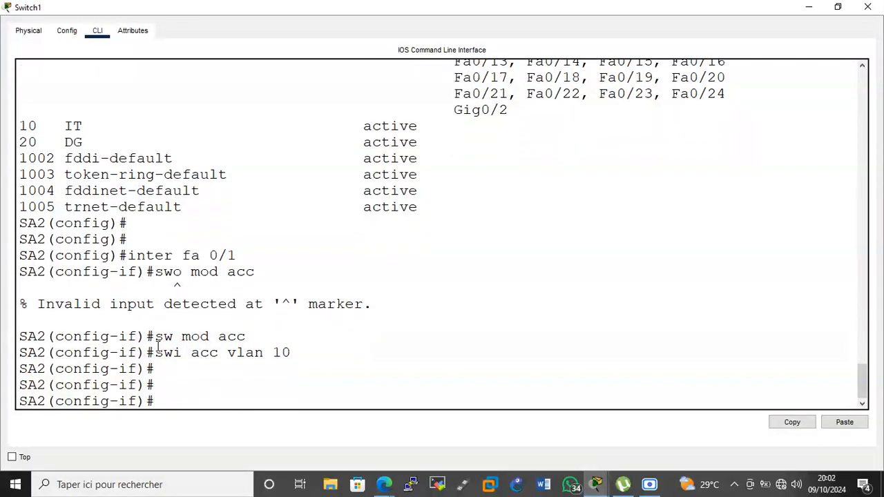
text(inter fa 0/2)
key(Return)
text(sw)
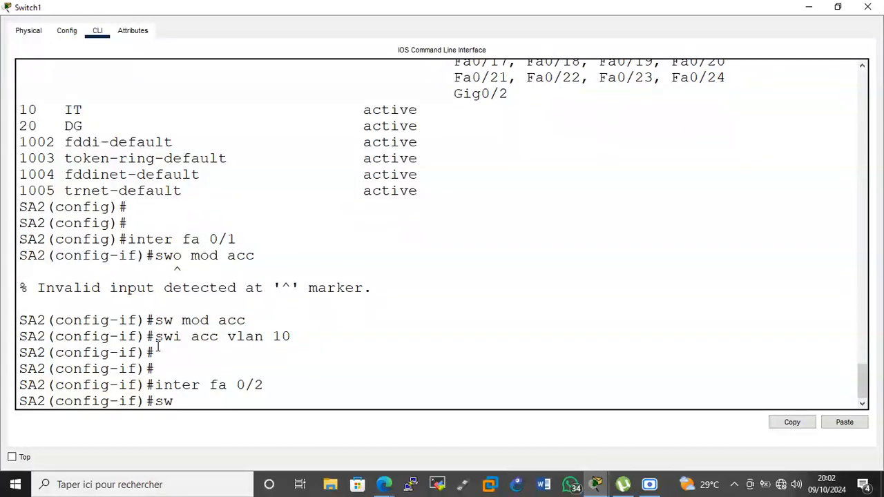
text(i mod acc)
key(Return)
text(swi acc vlan )
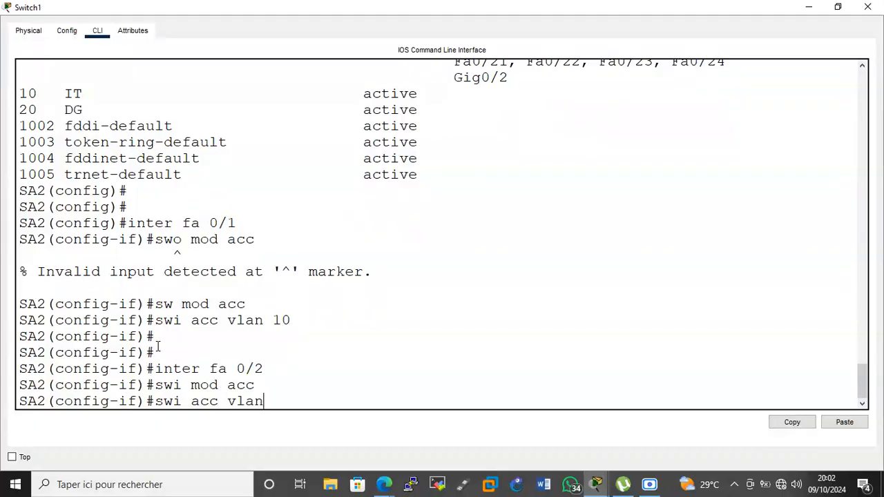
text(20)
key(Return)
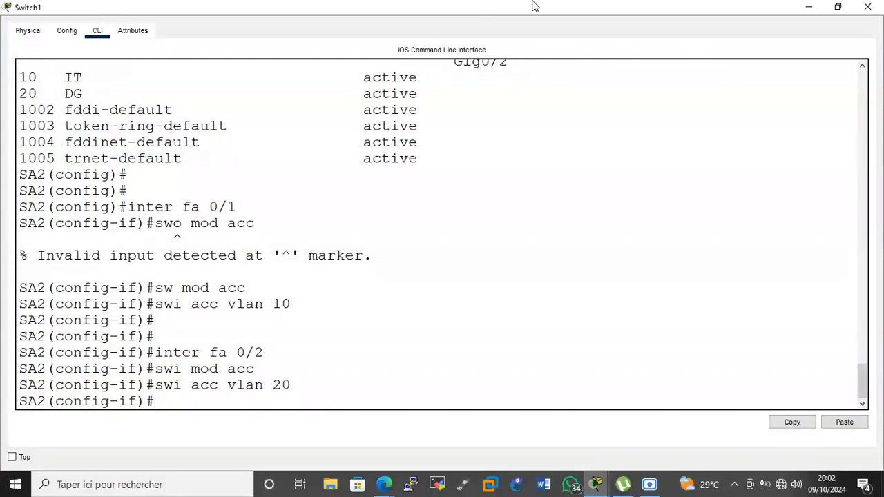
click(807, 7)
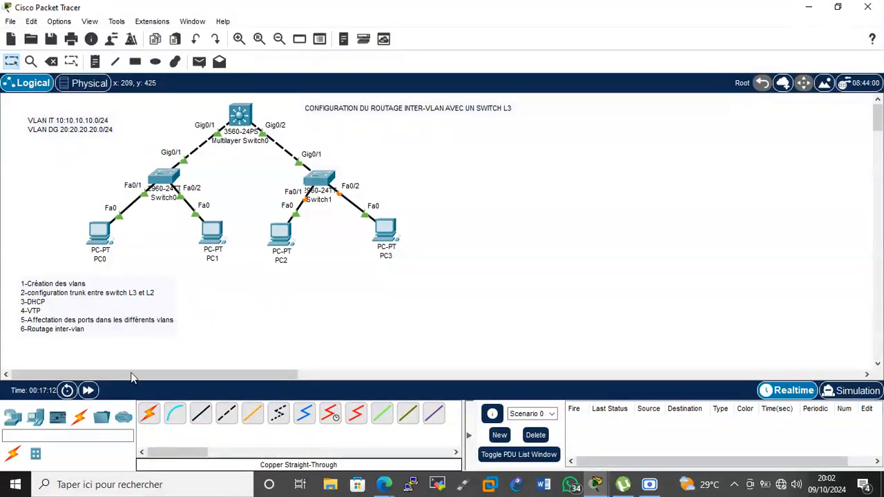
Fast-forward time, save Switch0's configuration with do wr, and review its VLAN table.
click(87, 391)
click(176, 180)
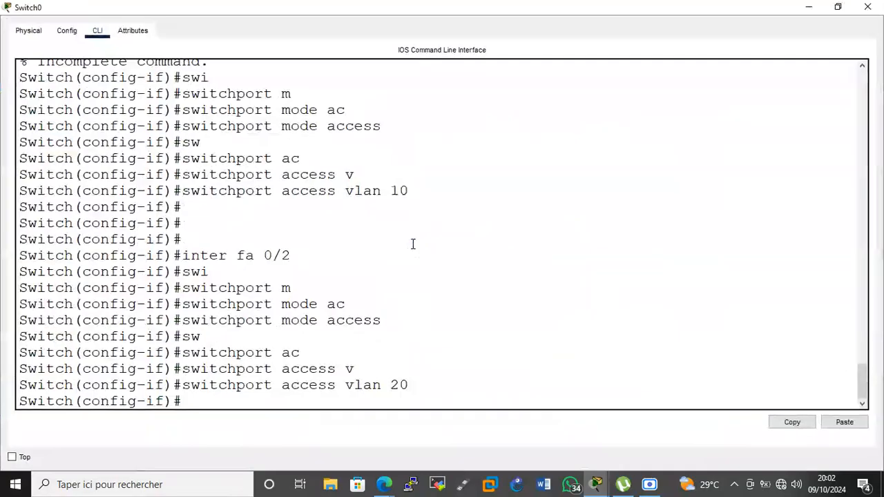
key(Return)
key(Return)
text(do wr)
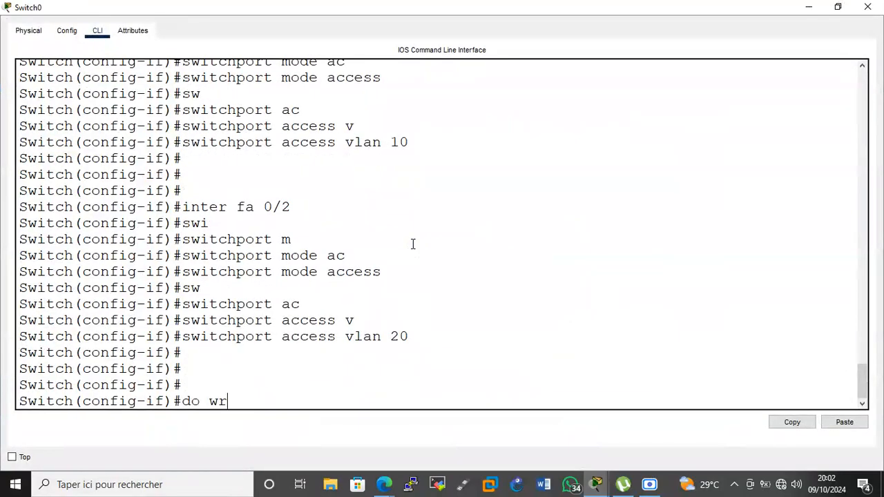
key(Return)
key(Return)
key(Return)
text(do sh vlan br)
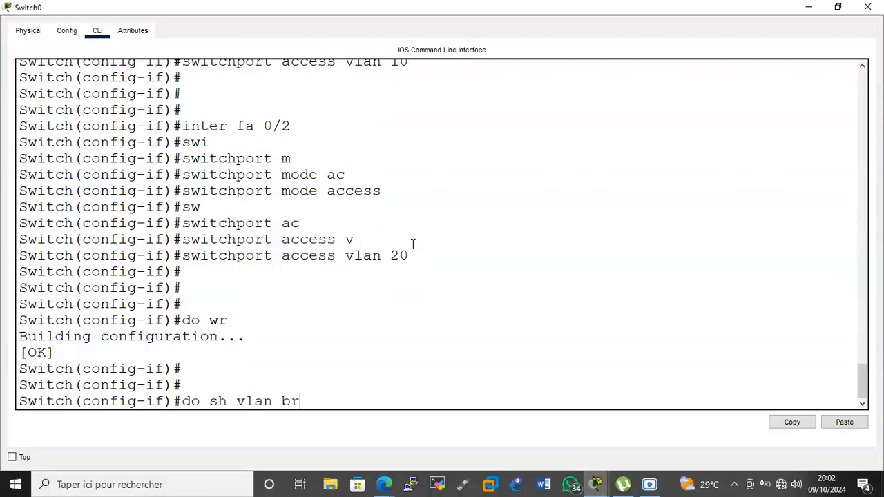
key(Return)
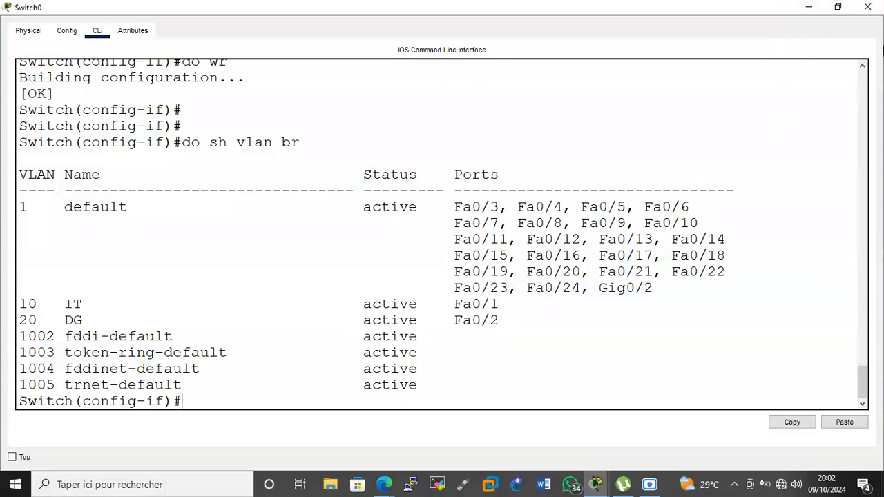
click(808, 9)
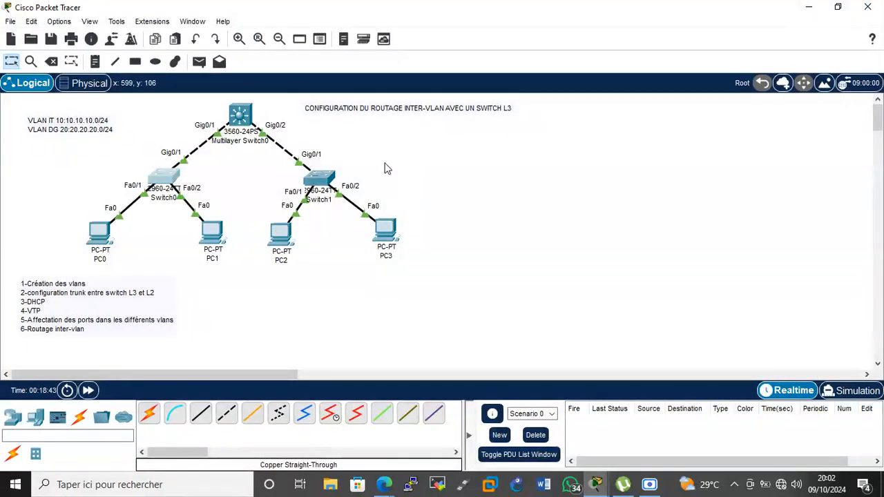
Confirm Switch1's VLAN table shows Fa0/1 in VLAN 10 and Fa0/2 in VLAN 20.
click(318, 183)
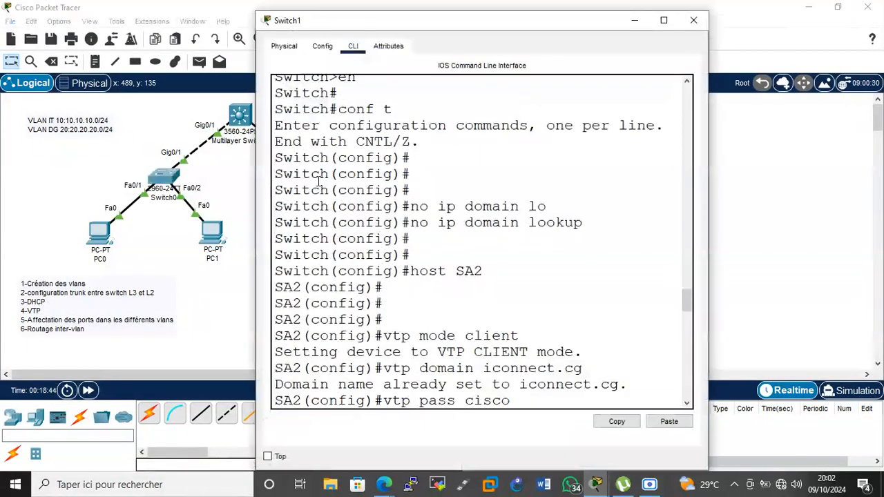
click(658, 29)
key(Return)
key(Return)
text(do)
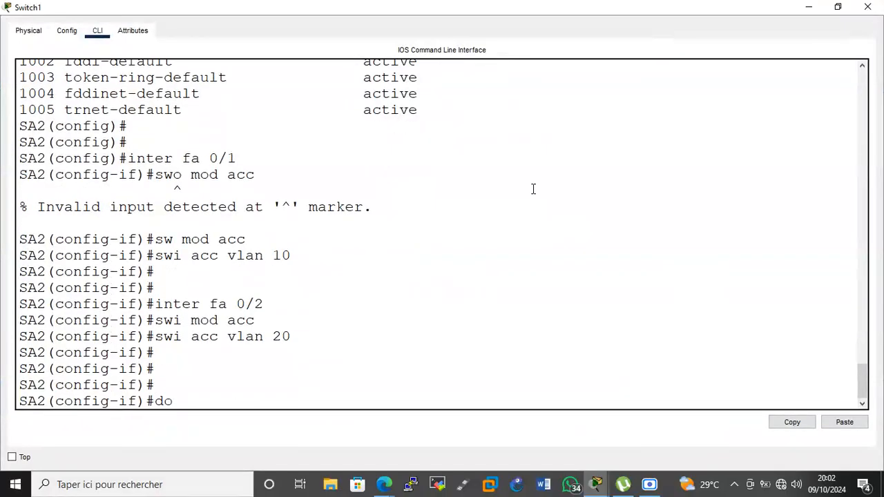
text( sh vlan br)
key(Return)
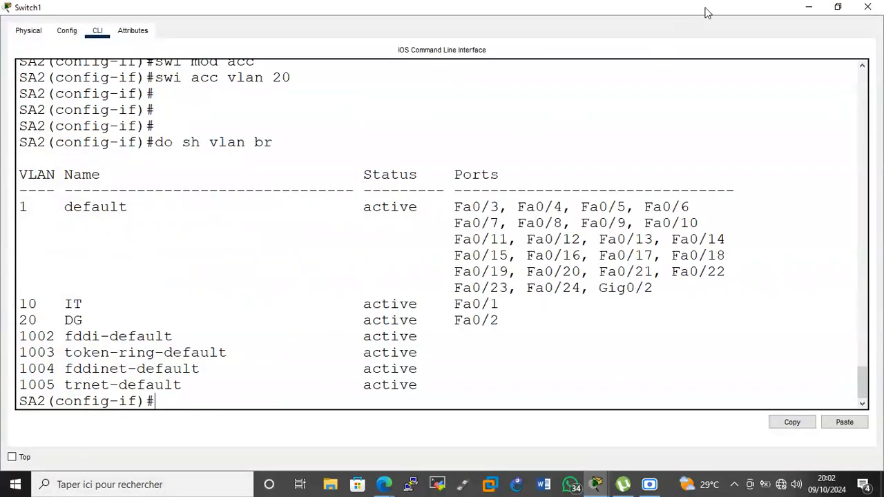
click(809, 8)
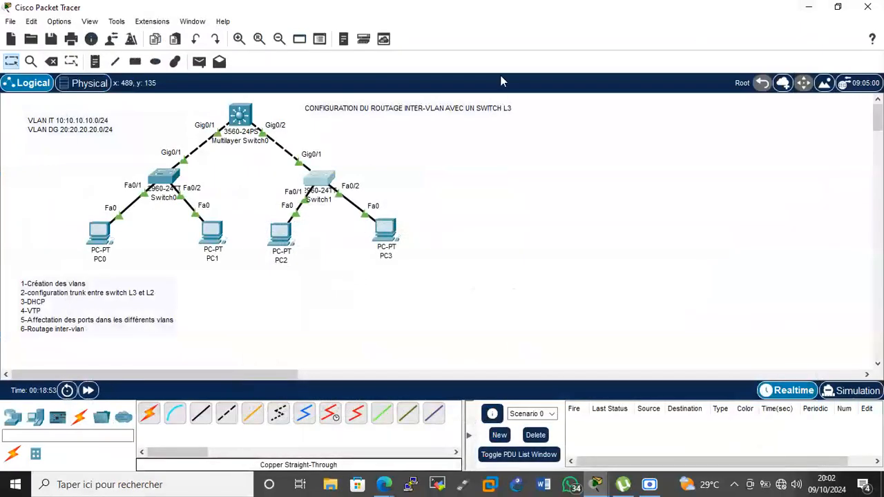
Switch PC0's IP configuration to DHCP, then reopen Multilayer Switch0's configuration window.
click(102, 235)
click(360, 47)
click(311, 97)
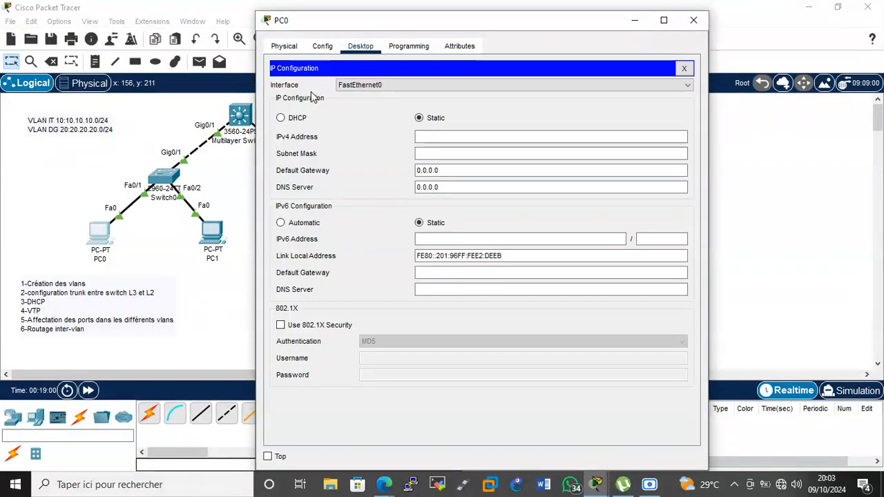
click(281, 118)
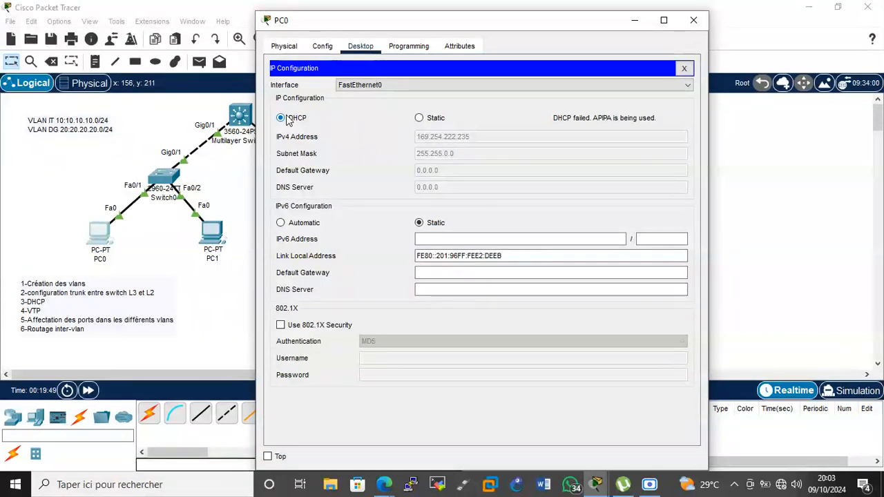
click(213, 163)
click(240, 116)
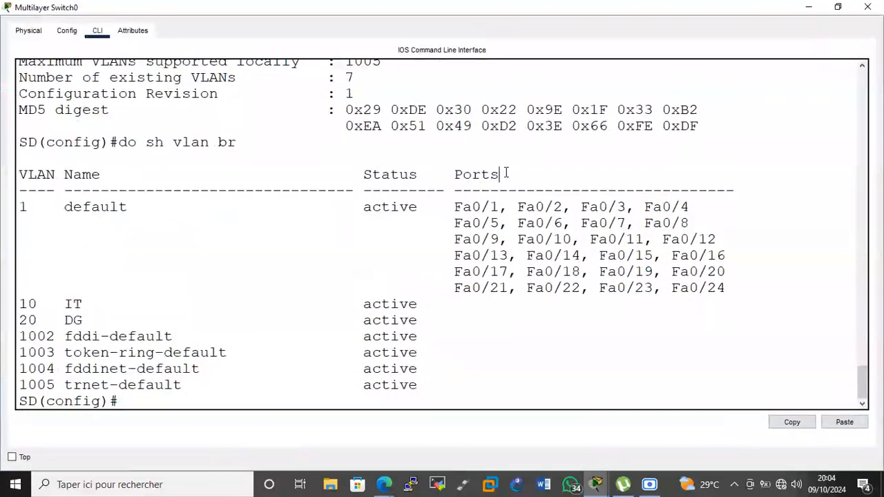
Give interface Vlan10 the address 10.10.10.1 255.255.255.0 and enable it with no shut.
key(Return)
key(Return)
text(inter vlan 10)
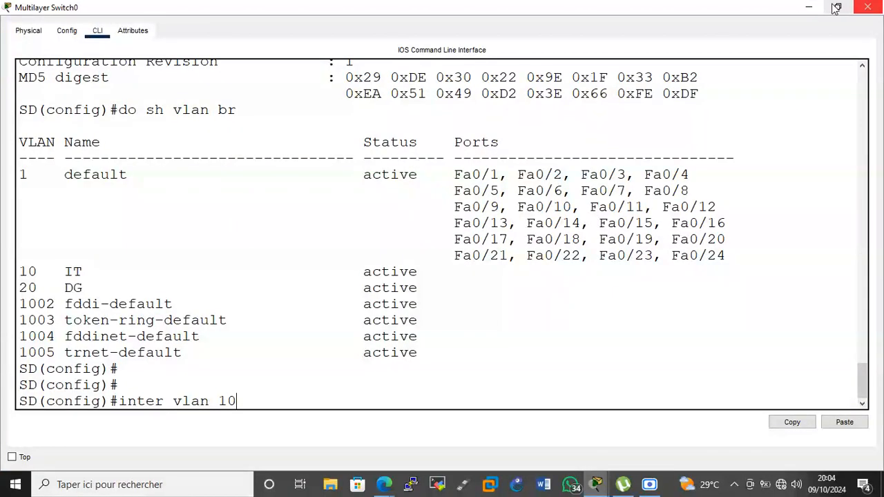
click(867, 7)
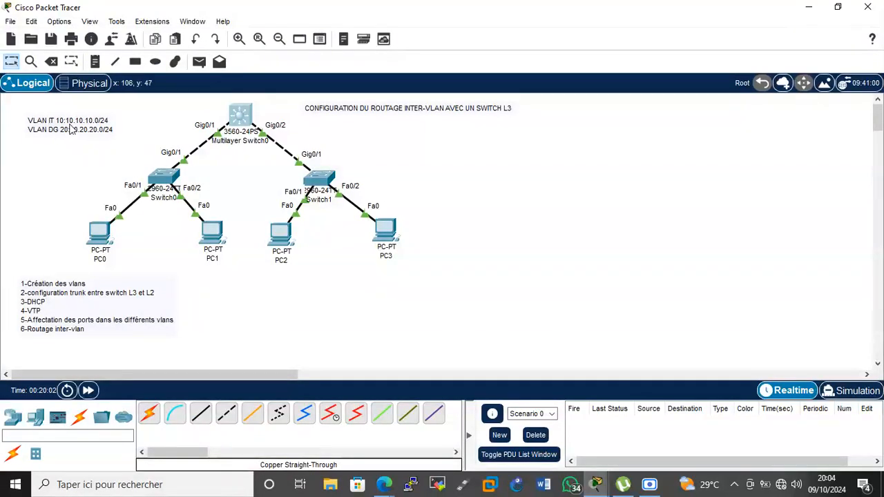
click(234, 110)
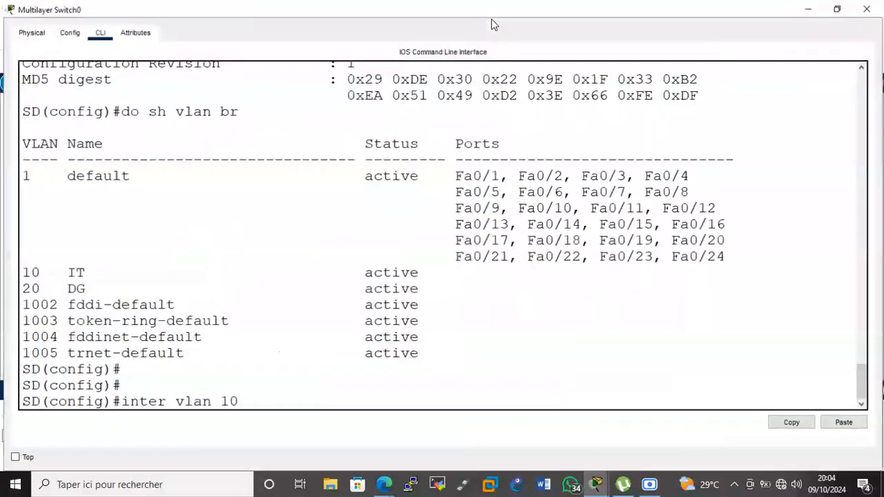
key(Return)
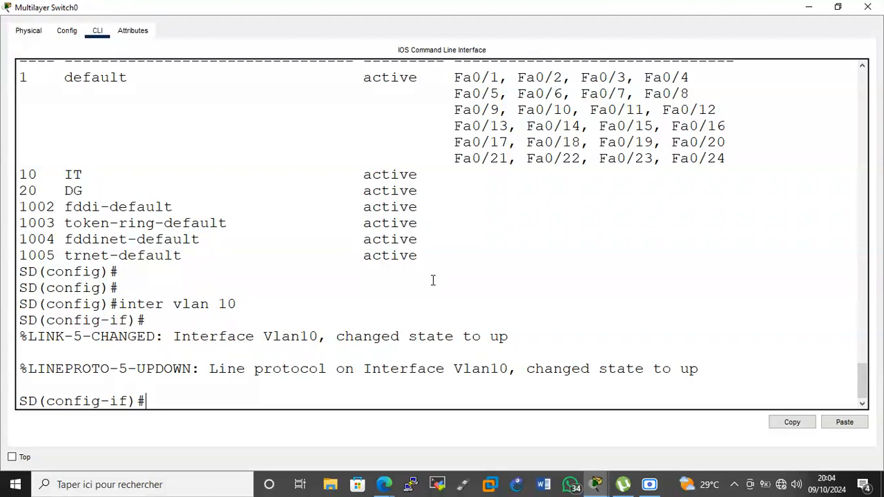
text(ip add 10.10.10.1)
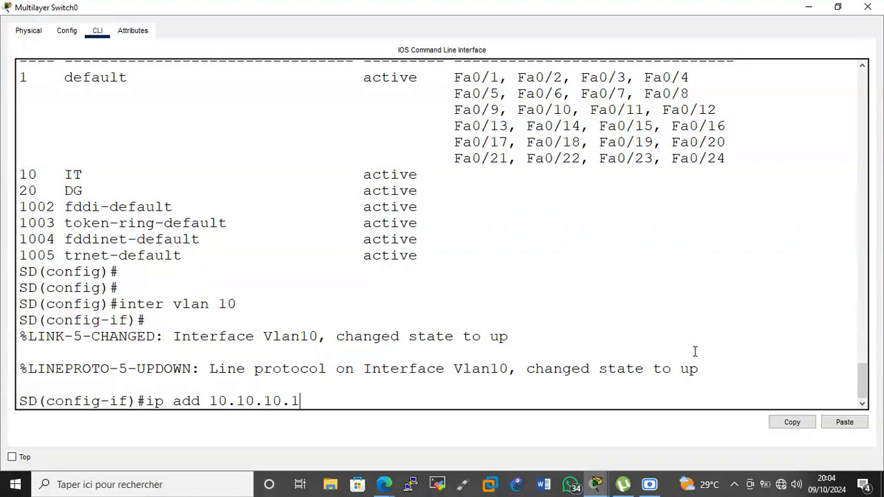
text(255.255.255.0)
key(Return)
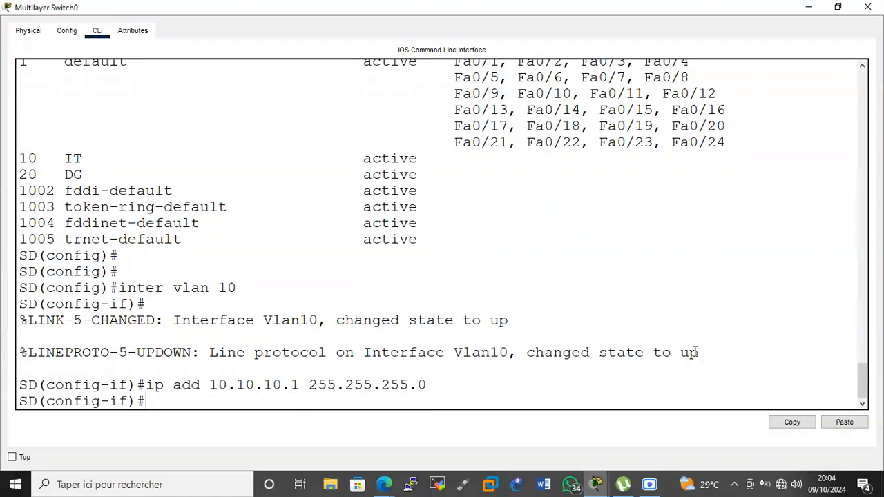
text(no shut)
key(Return)
key(Return)
key(Return)
Create interface Vlan20 with address 20.20.20.1 255.255.255.0 and enable it.
text(inter v)
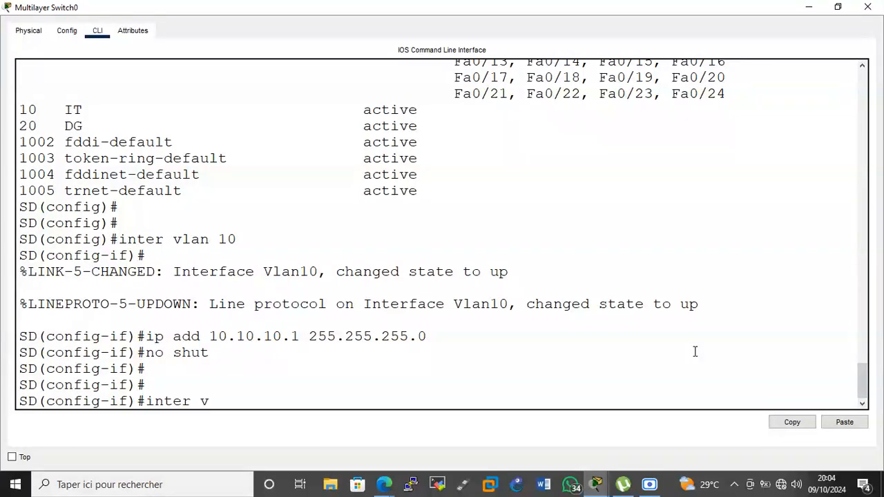
text(lan 20)
key(Return)
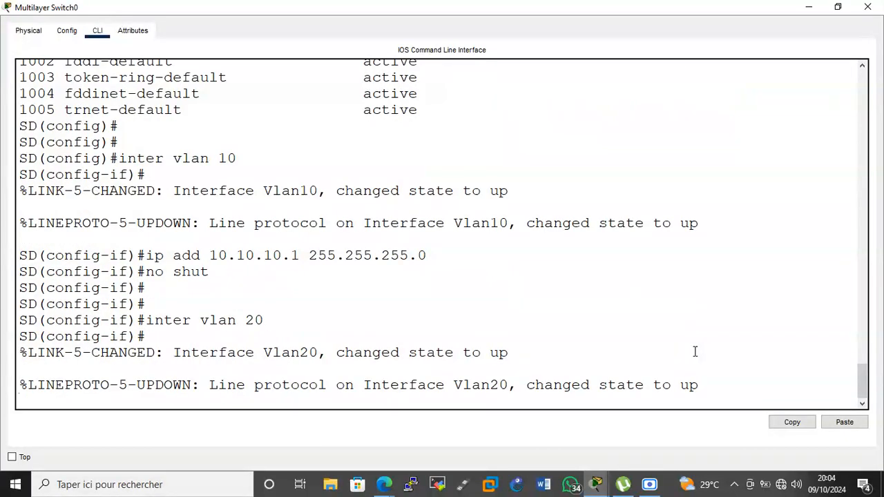
text(ip add )
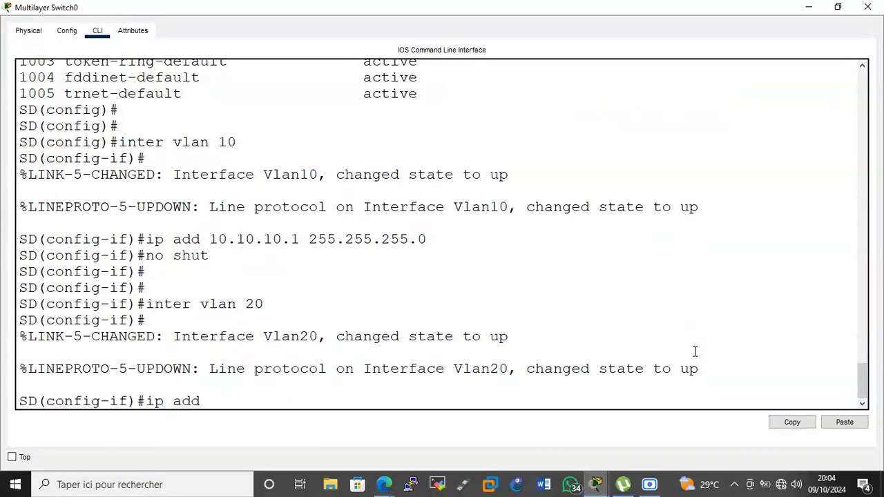
text(20.20.20.1 255.255.)
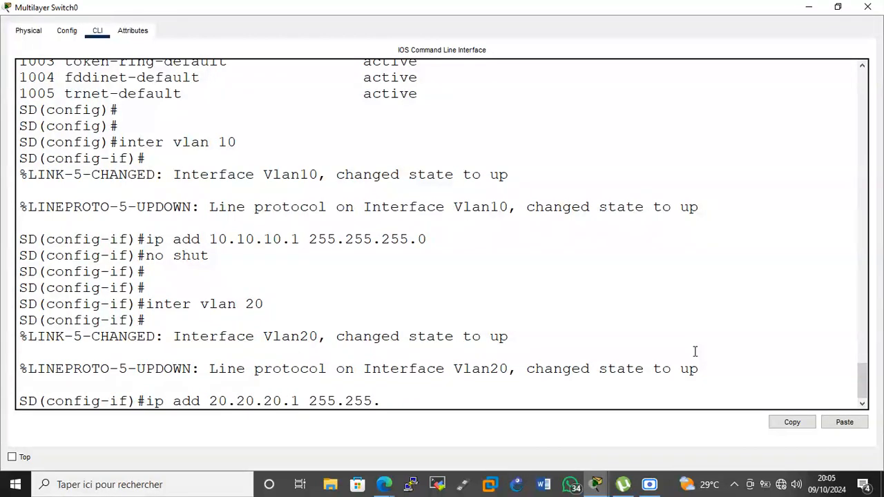
text(255.0)
key(Return)
text(no shut)
key(Return)
key(Return)
key(Return)
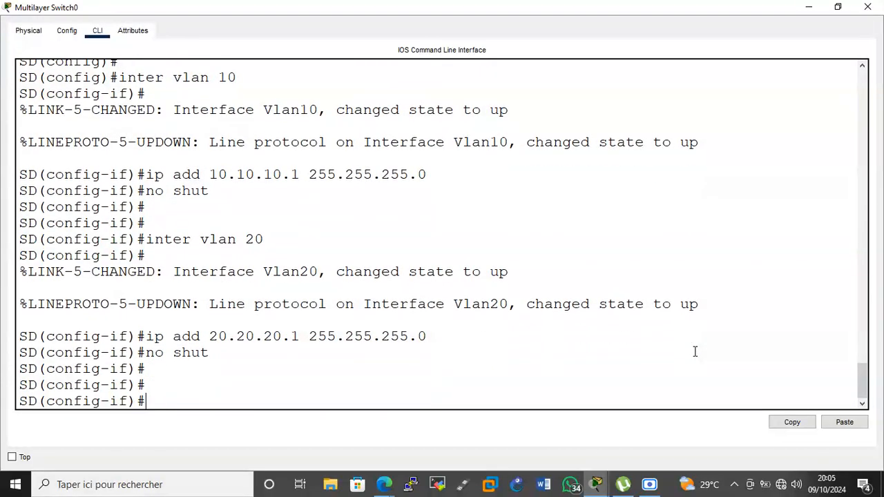
Review the running configuration with do sh run, checking the IT pool's default router.
text(do sh run)
key(Return)
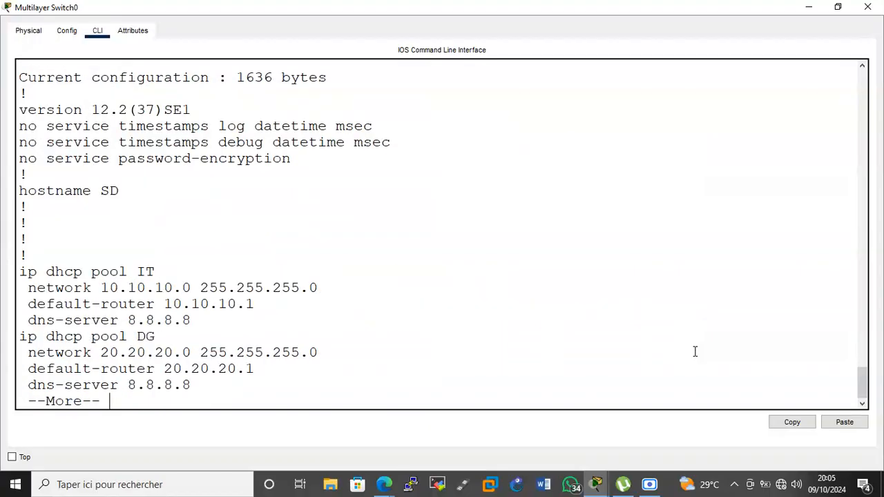
key(Return)
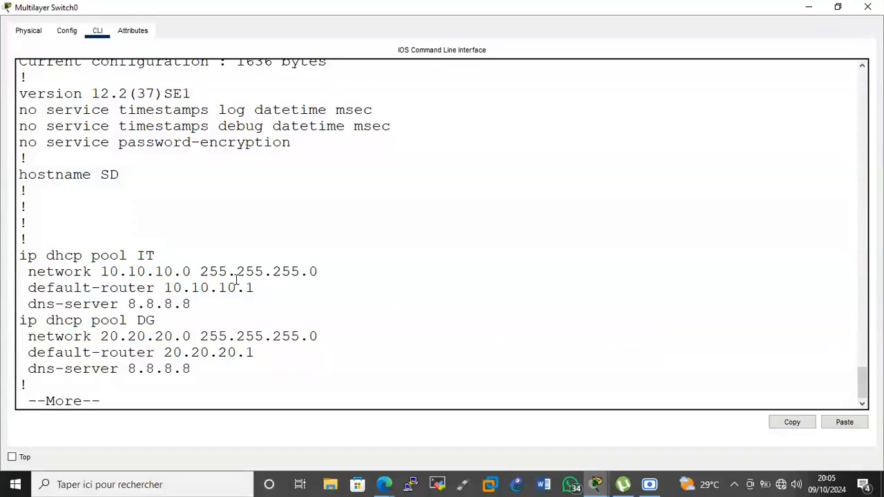
drag(256, 287, 31, 287)
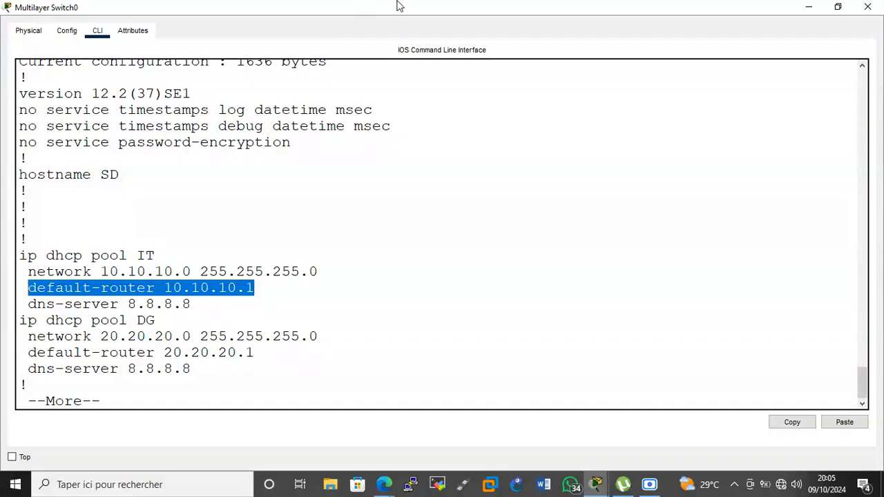
key(ctrl+c)
Save the switch configuration with do wr.
text(do wr)
key(Return)
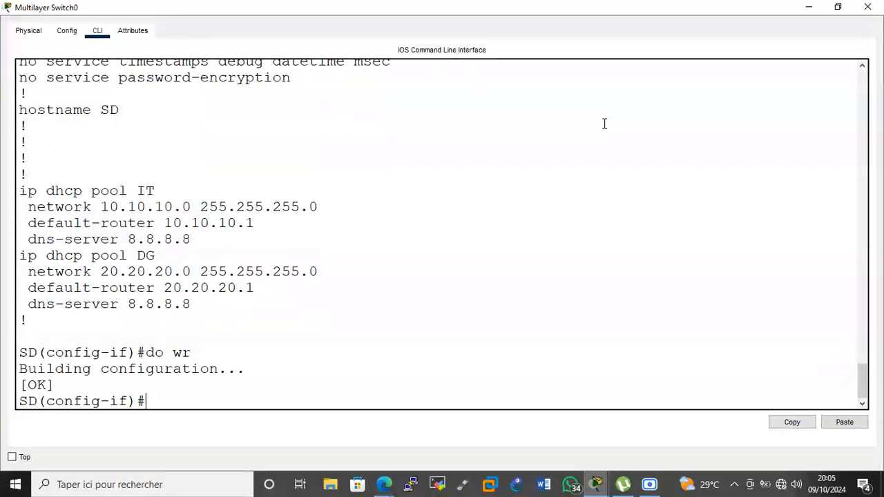
click(808, 7)
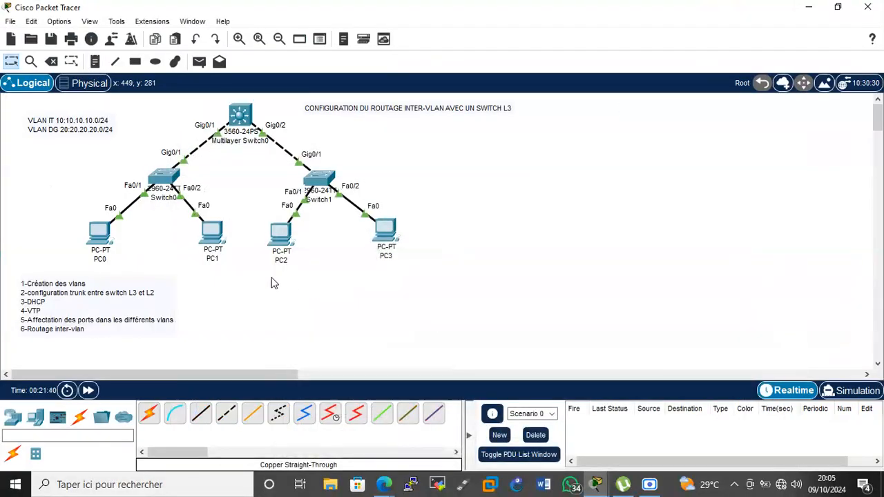
Check PC0's IP settings, then set PC1 to get its address by DHCP (20.20.20.2).
click(100, 238)
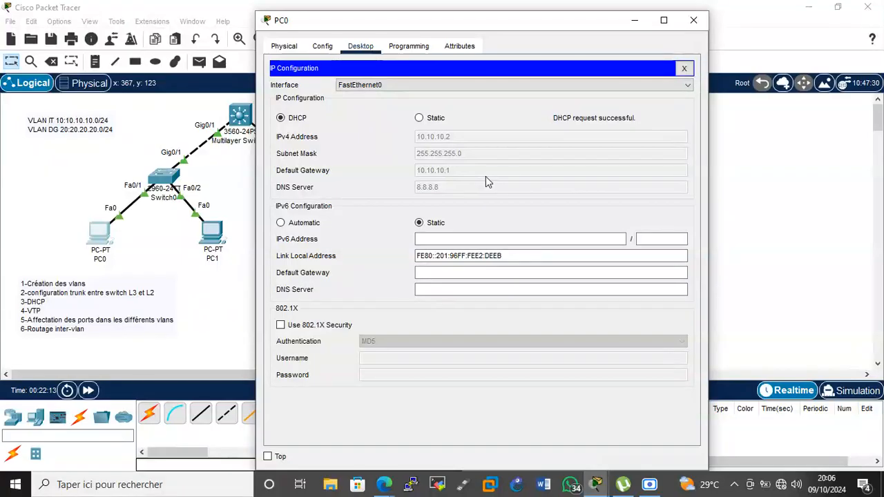
click(246, 194)
click(215, 228)
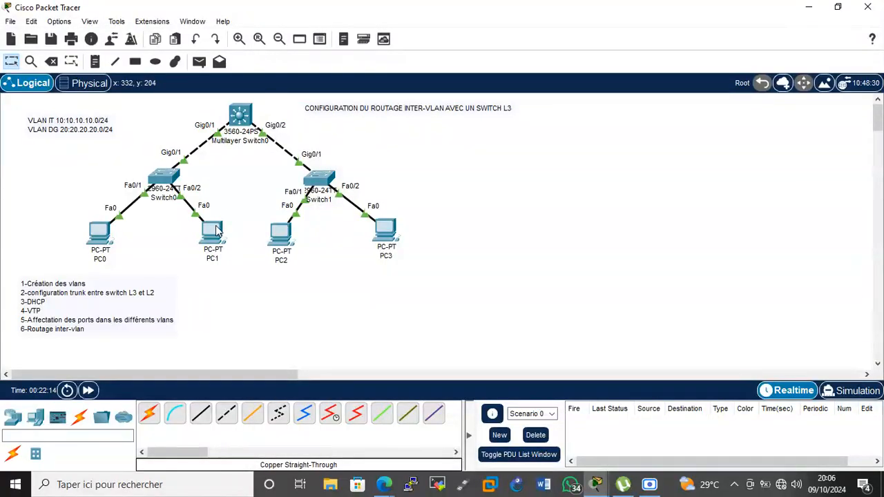
click(361, 45)
click(318, 92)
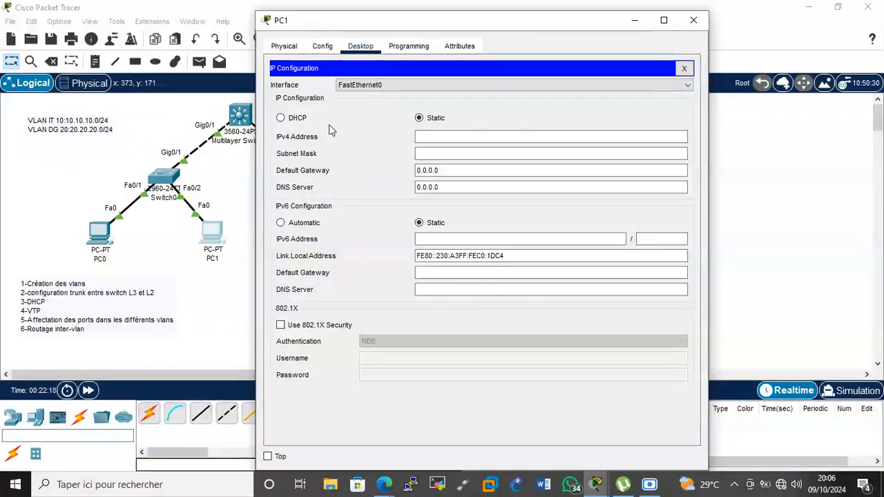
click(297, 118)
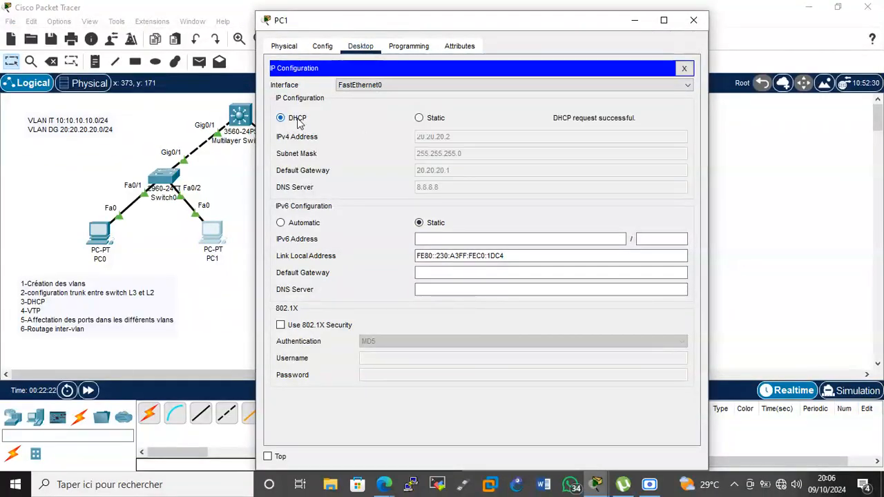
click(235, 167)
Set PC2's IP configuration to DHCP so it receives 10.10.10.3.
click(287, 238)
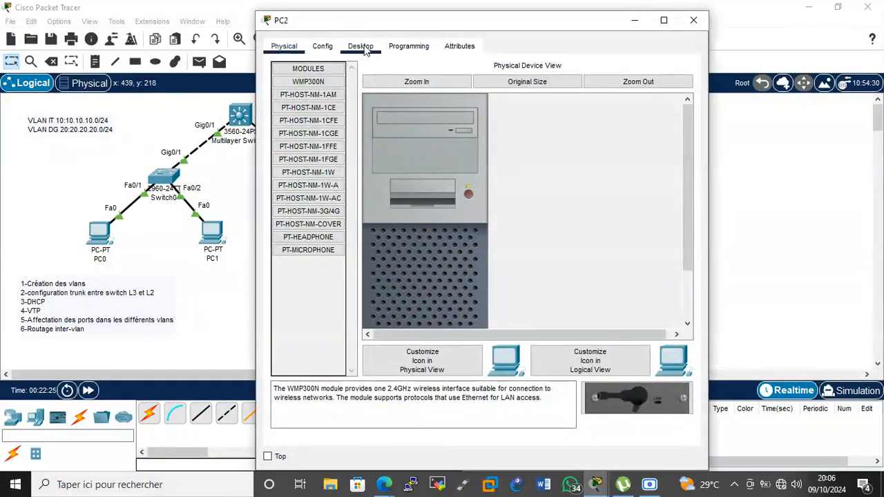
click(364, 50)
click(315, 91)
click(281, 119)
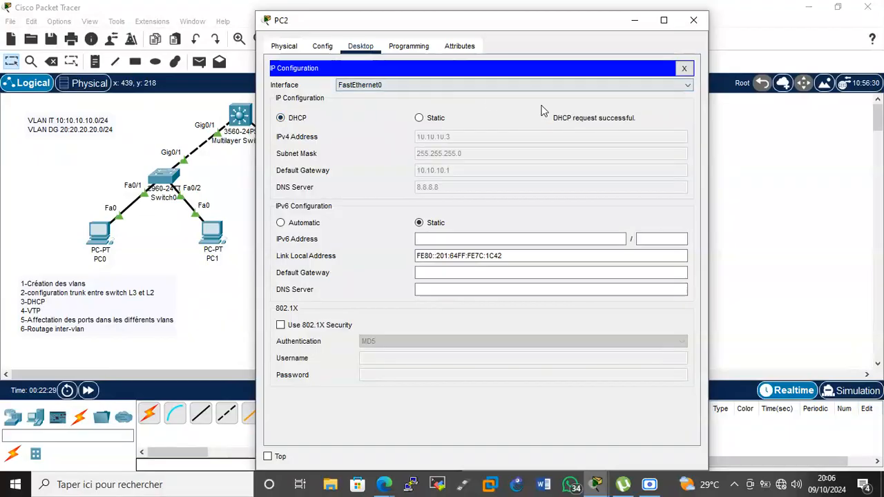
click(749, 127)
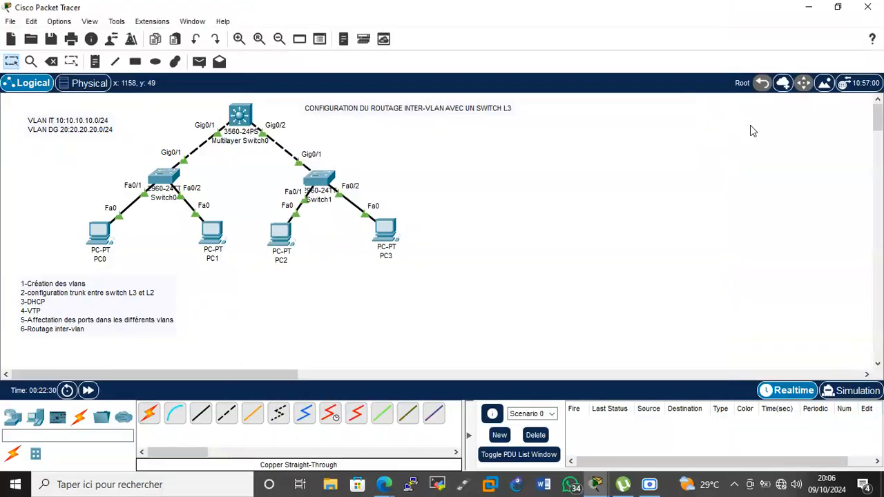
Set PC3's IP configuration to DHCP so it receives 20.20.20.3.
click(385, 230)
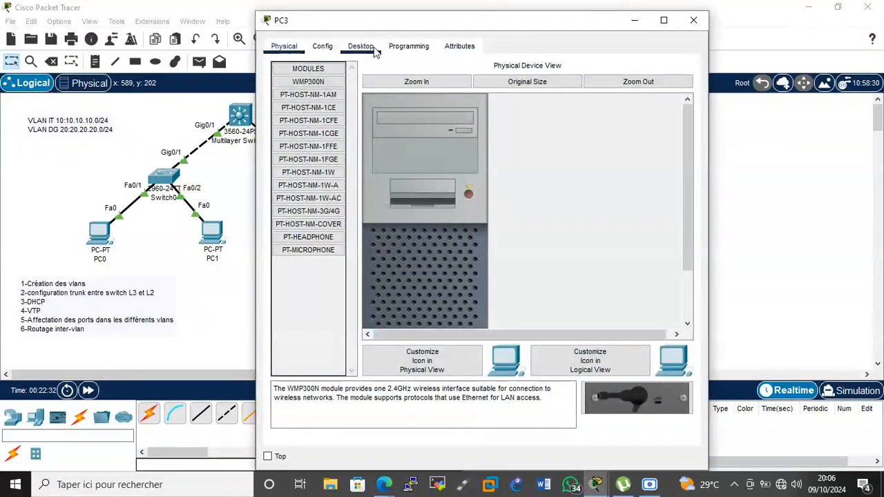
click(373, 50)
click(326, 90)
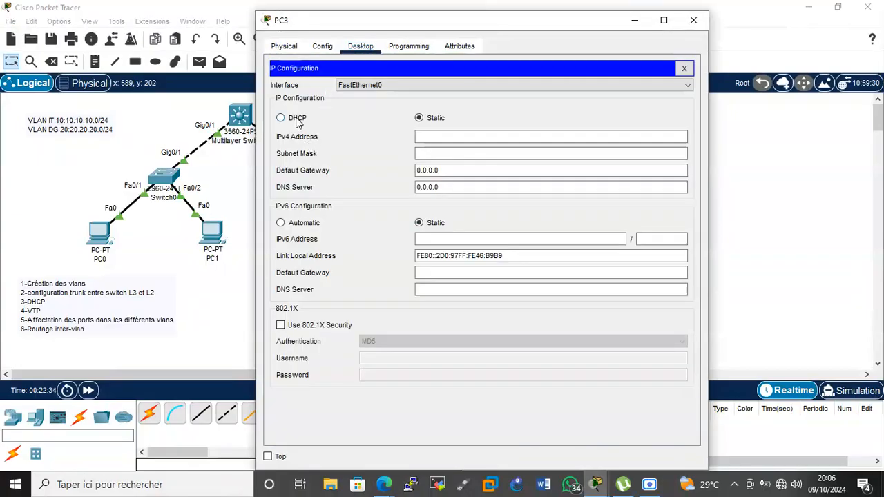
click(297, 119)
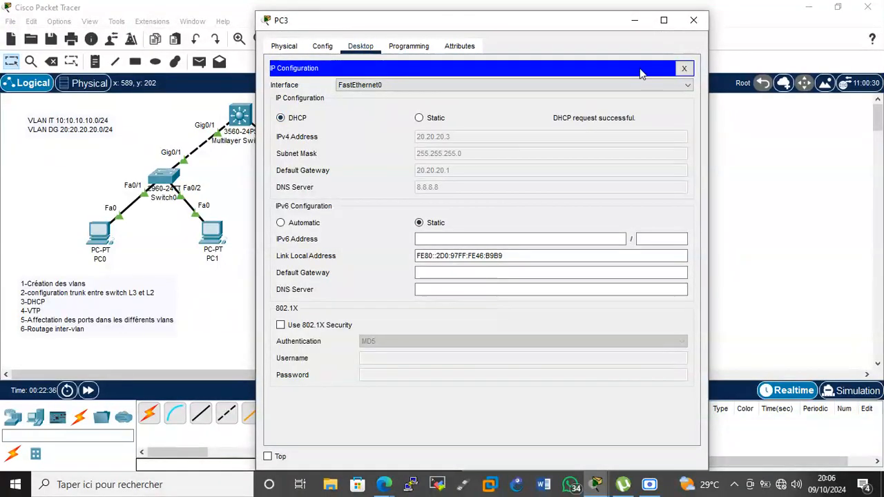
click(693, 20)
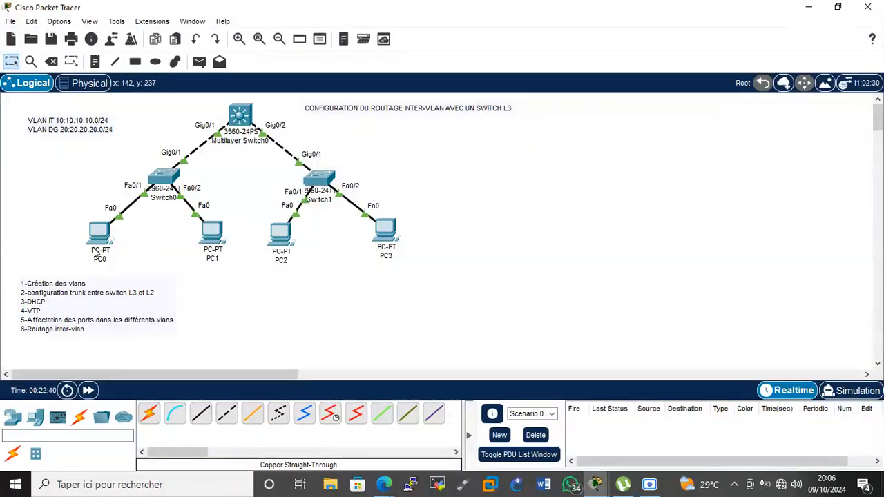
Place a 'Vlan 10' note beside PC0 and a 'vlan 20' note beside PC1.
click(94, 62)
click(50, 227)
text(Vlan 10)
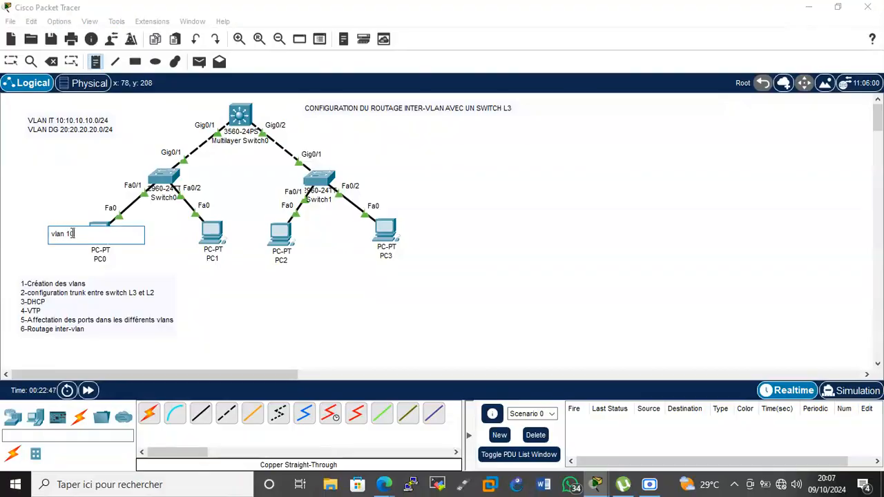
click(178, 265)
text(vlan 20)
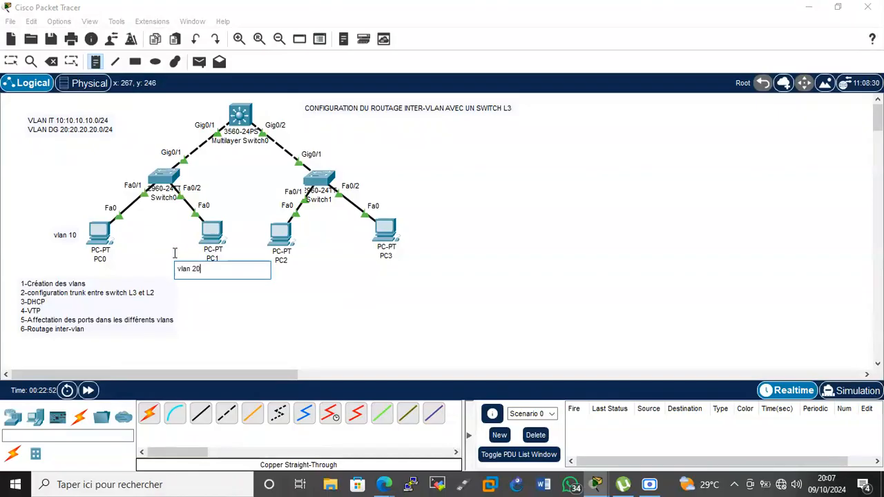
key(Escape)
drag(181, 275, 172, 240)
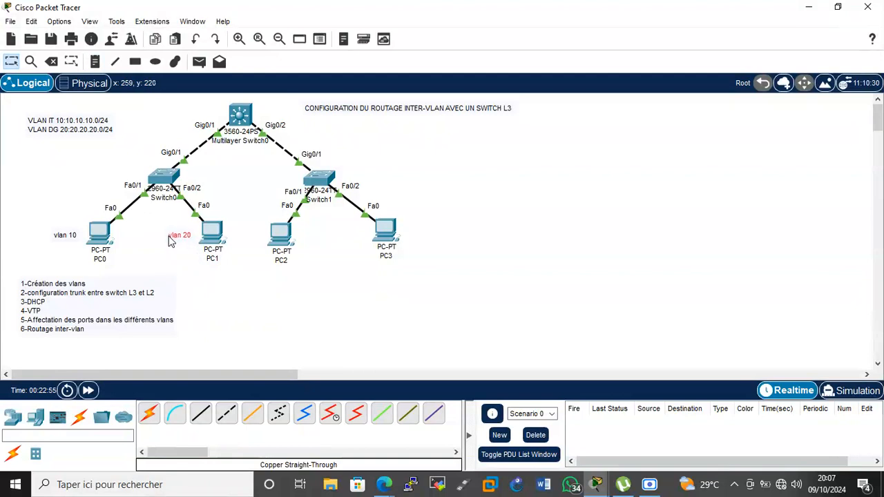
click(151, 240)
mouse_move(105, 240)
mouse_move(215, 240)
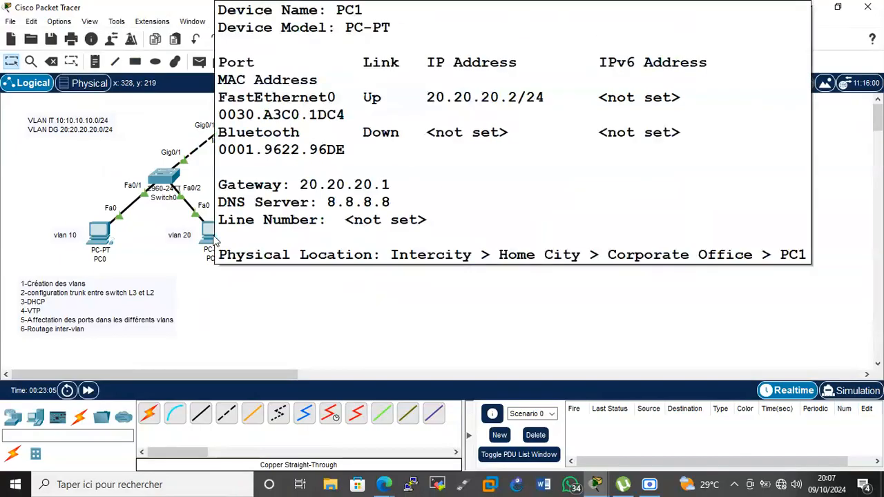
From PC0's command prompt, ping gateways 10.10.10.1 and 20.20.20.1.
click(102, 235)
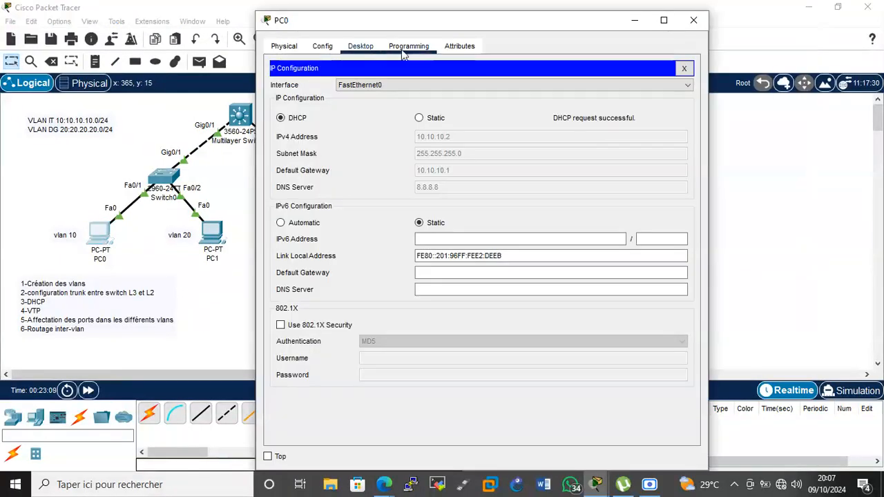
click(683, 68)
click(583, 111)
text(ping 10.10.10.1)
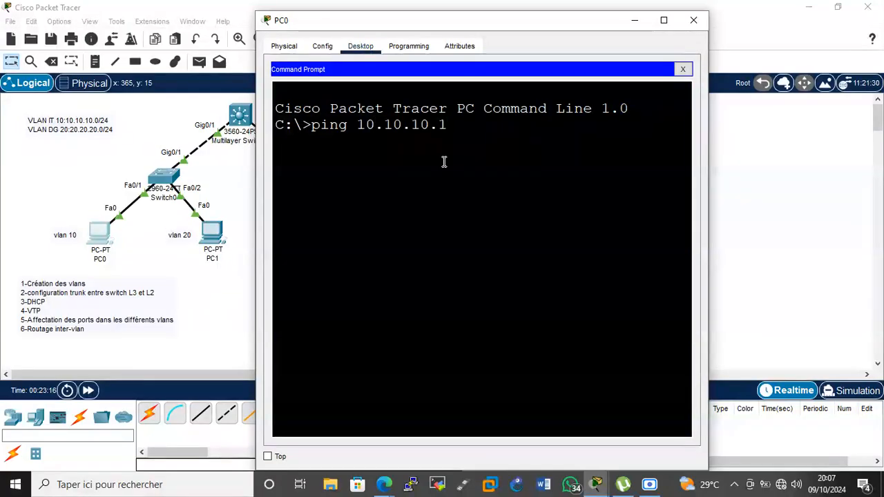
key(Return)
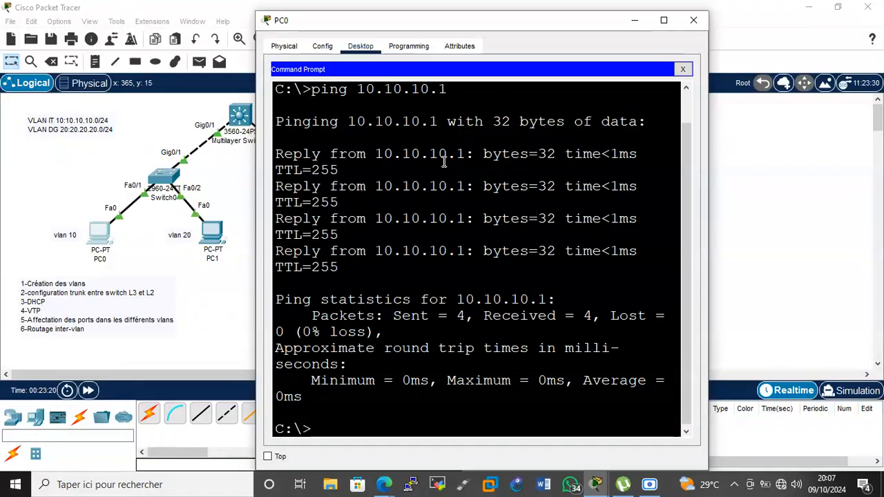
text(ping 20.20.20.)
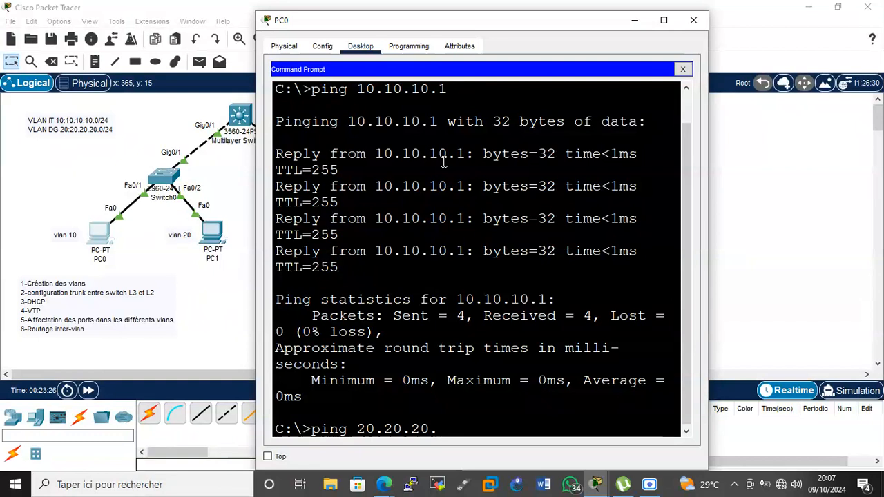
text(1)
key(Return)
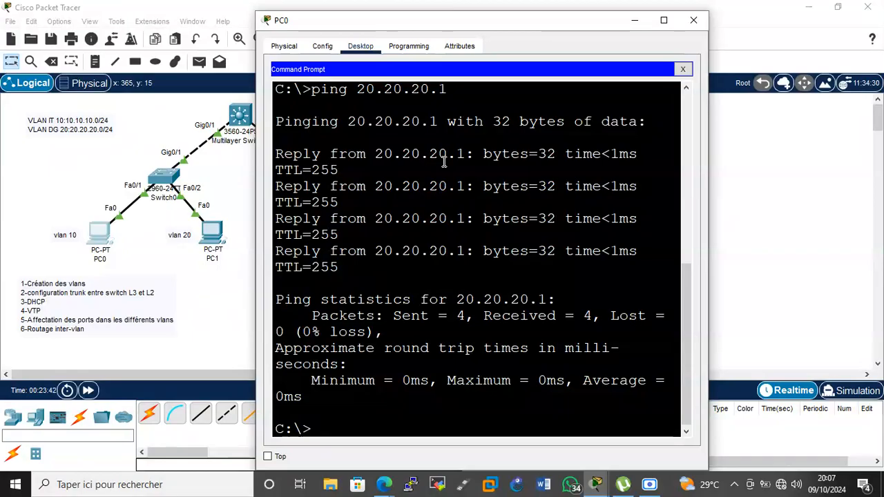
Ping 20.20.20.2 from PC0, which fails with 100% loss.
key(Up)
key(BackSpace)
text(2)
key(Return)
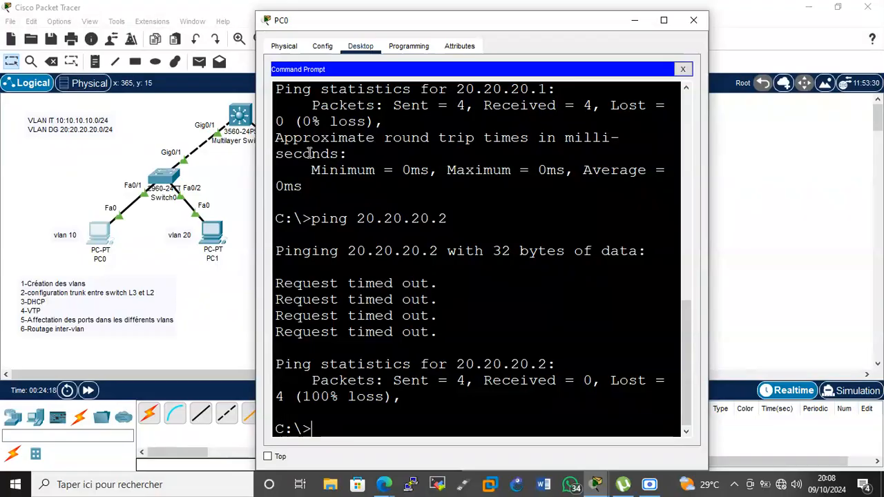
click(238, 168)
Exit interface mode and enter ip routing on Multilayer Switch0's CLI.
click(239, 114)
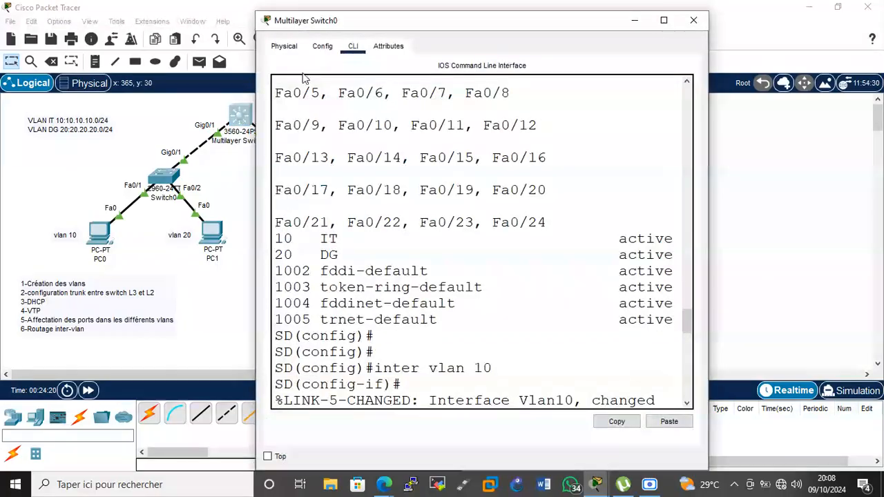
click(664, 21)
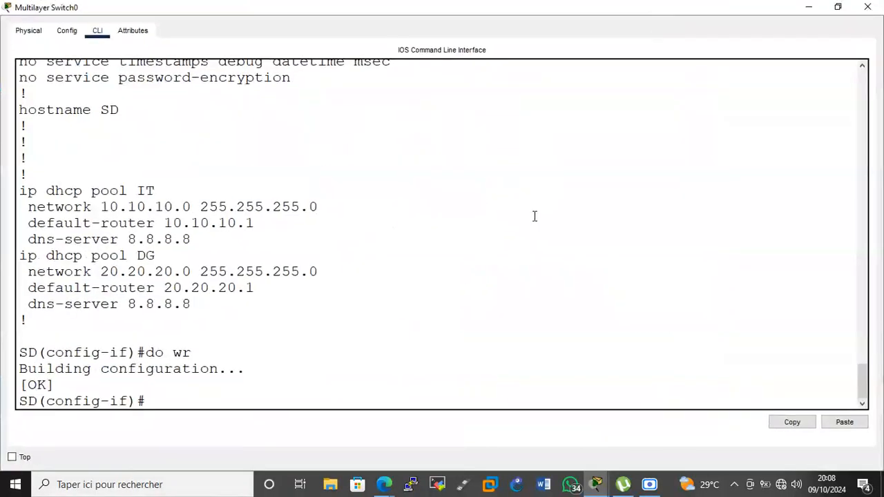
key(Return)
key(Return)
key(Return)
text(exit)
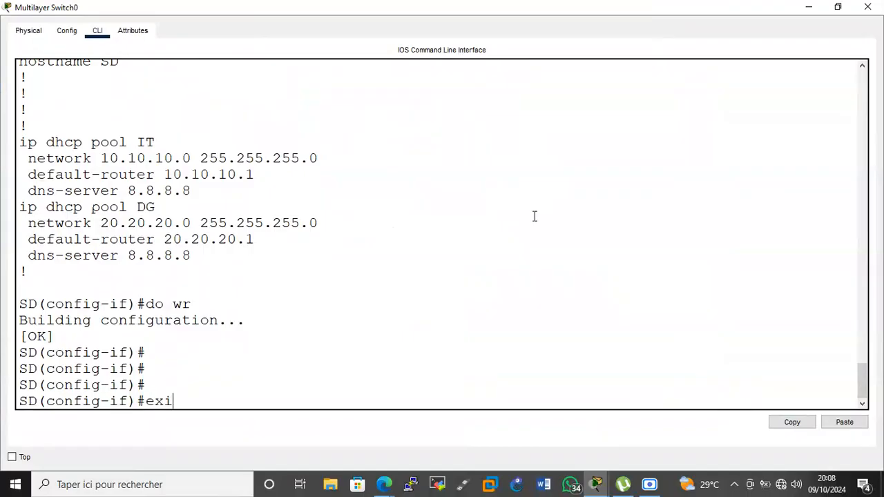
key(Return)
key(Return)
text(ip routing)
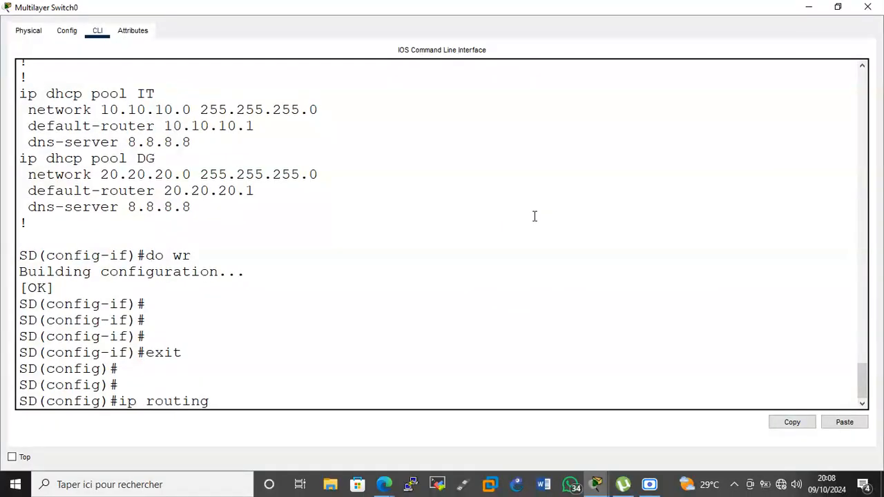
key(Return)
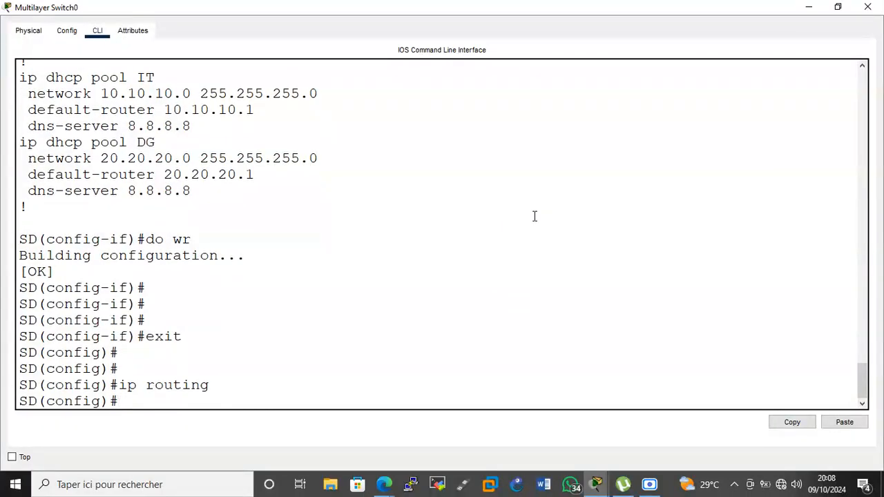
click(193, 353)
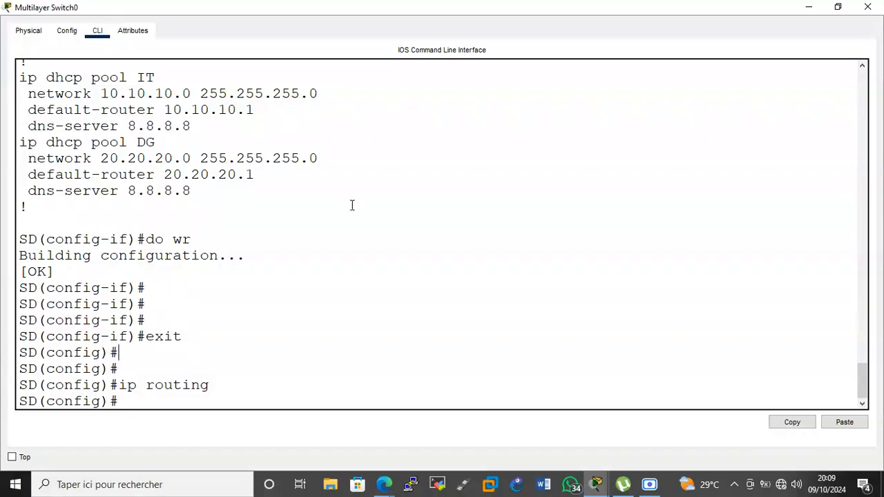
click(806, 8)
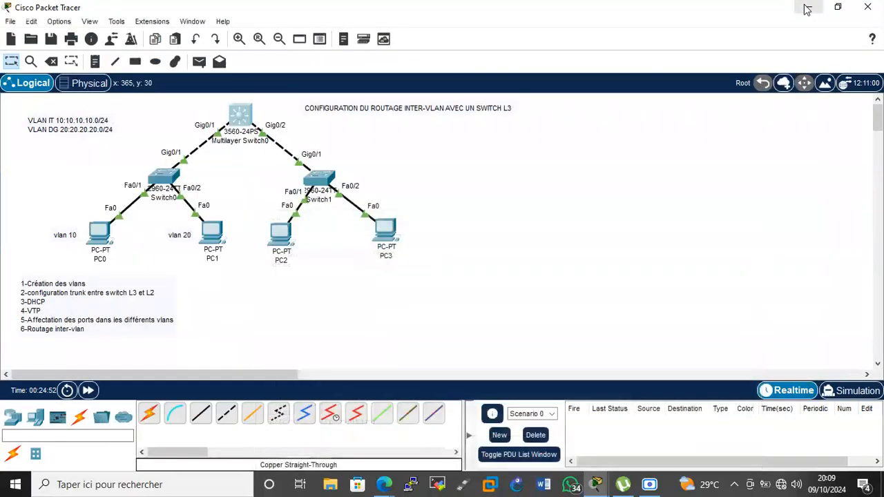
Rerun the ping to 20.20.20.2 from PC0, now succeeding.
click(98, 239)
key(Up)
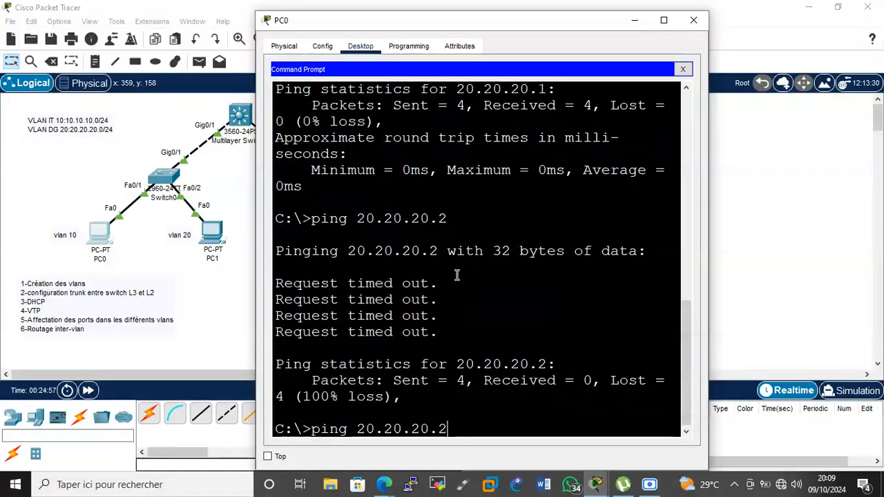
key(Return)
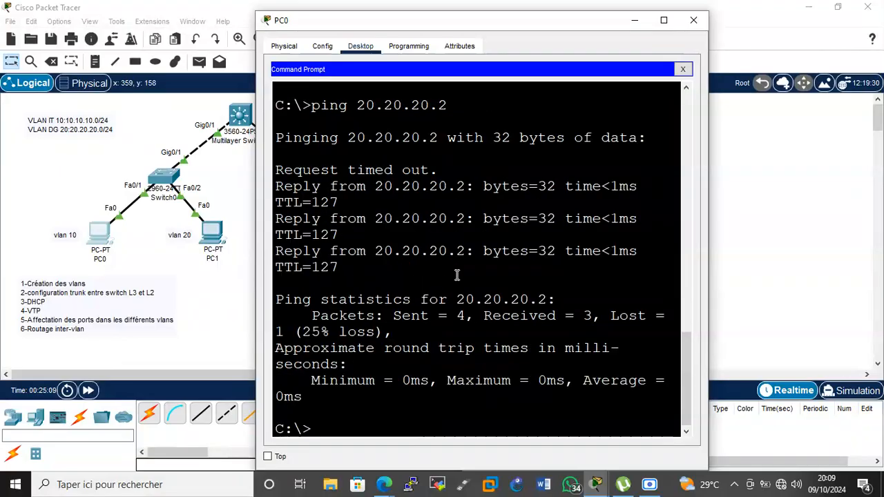
key(Up)
key(Return)
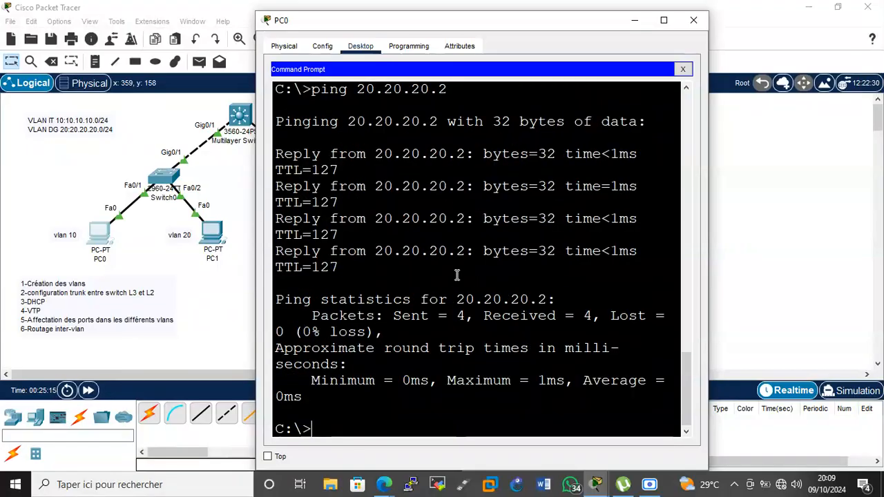
Ping 10.10.10.2 from PC1's command prompt with 0% loss.
click(225, 227)
click(225, 228)
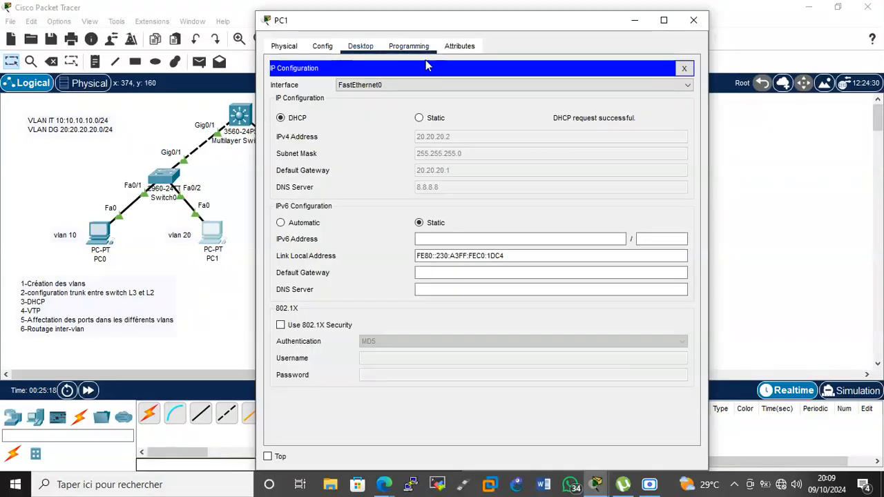
click(684, 69)
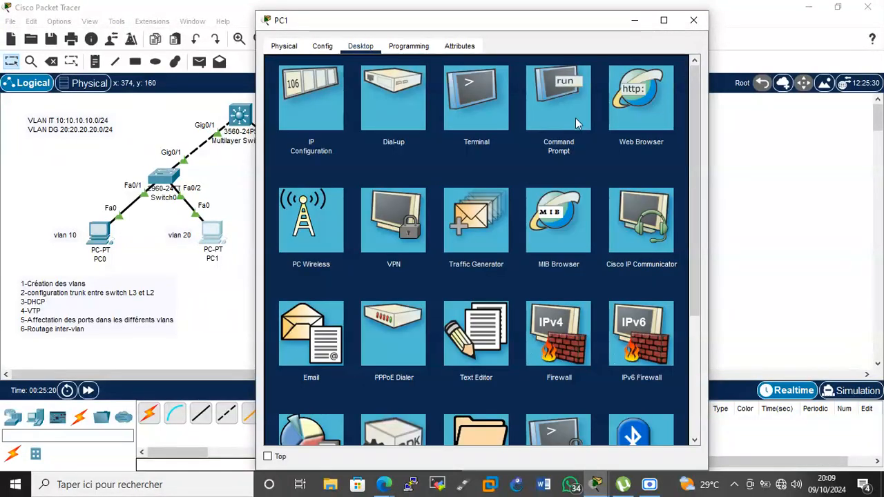
click(551, 107)
text(ping 10)
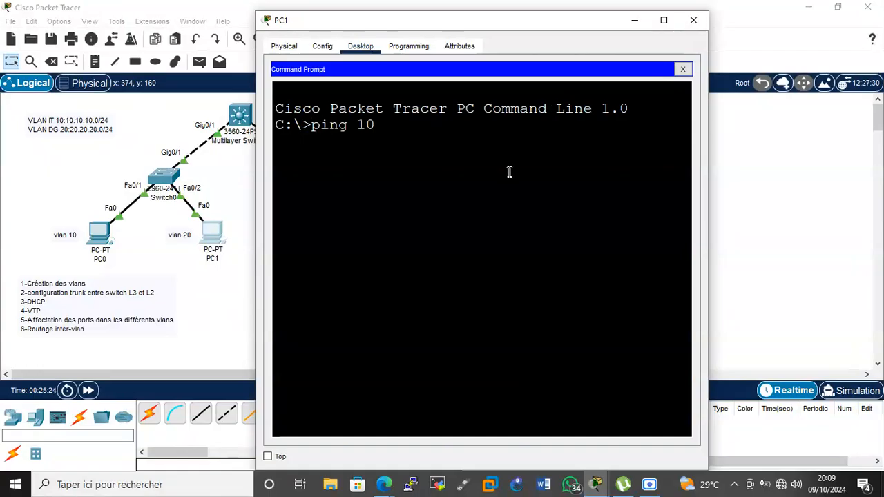
text(.10.10.2)
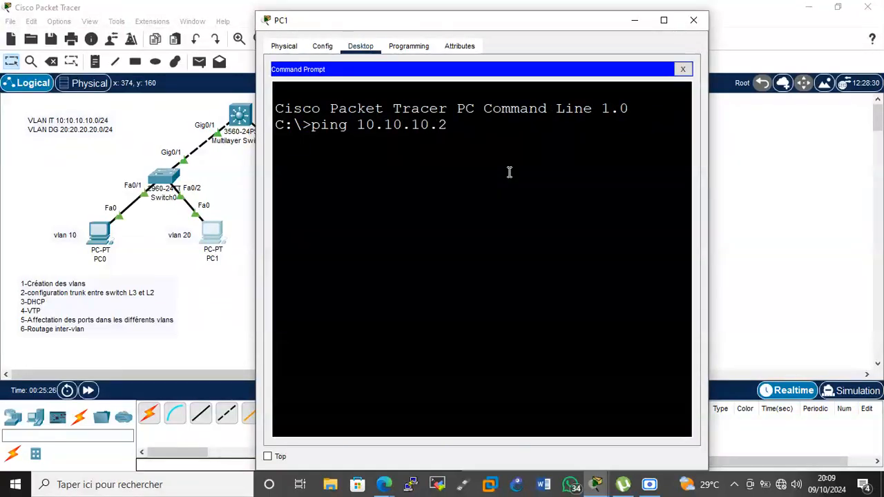
key(Return)
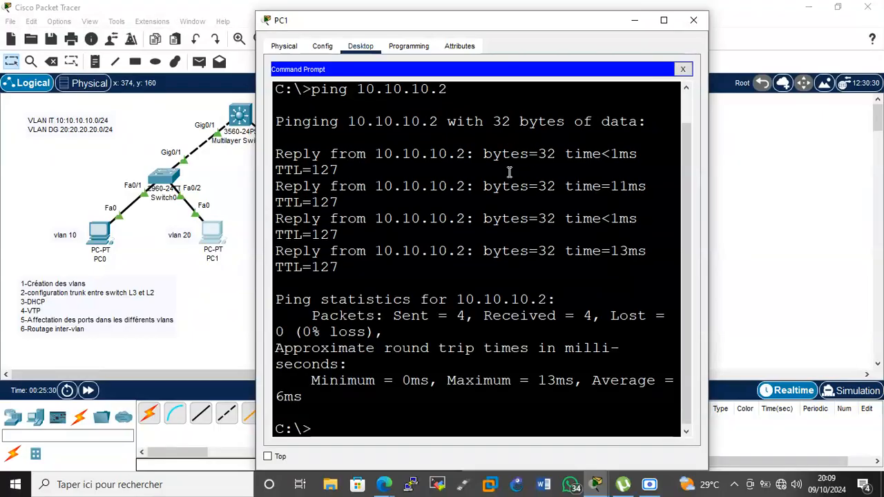
click(693, 20)
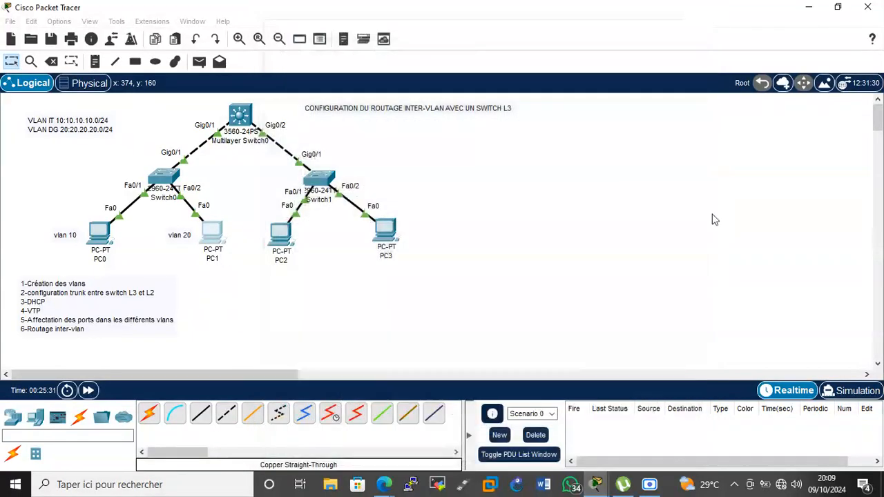
Simulate a simple ICMP PDU from PC0 to PC1, then return to realtime mode.
click(850, 391)
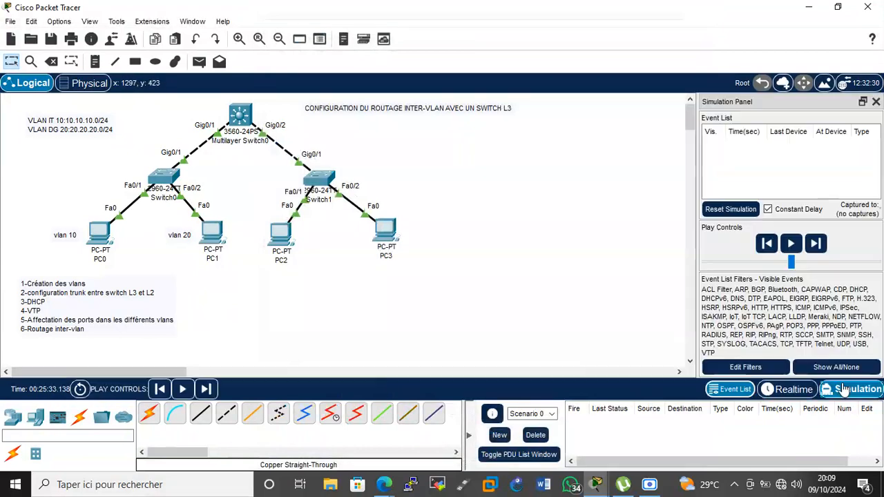
click(199, 62)
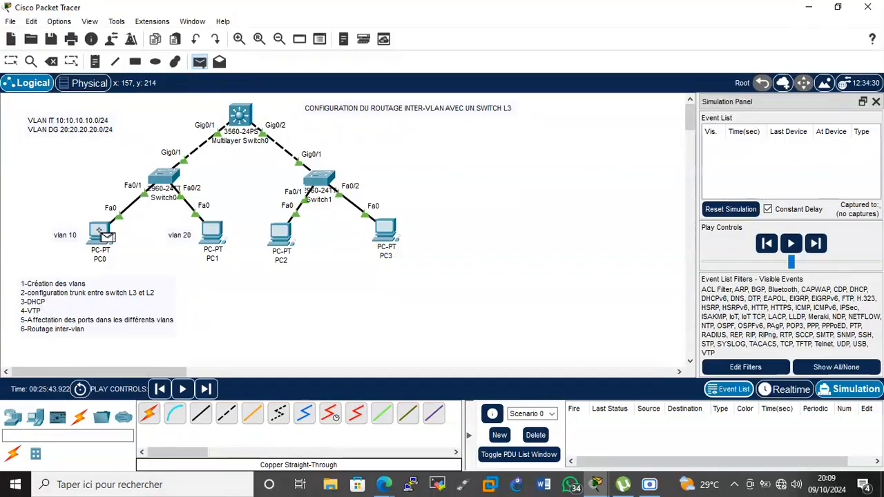
click(101, 232)
click(214, 239)
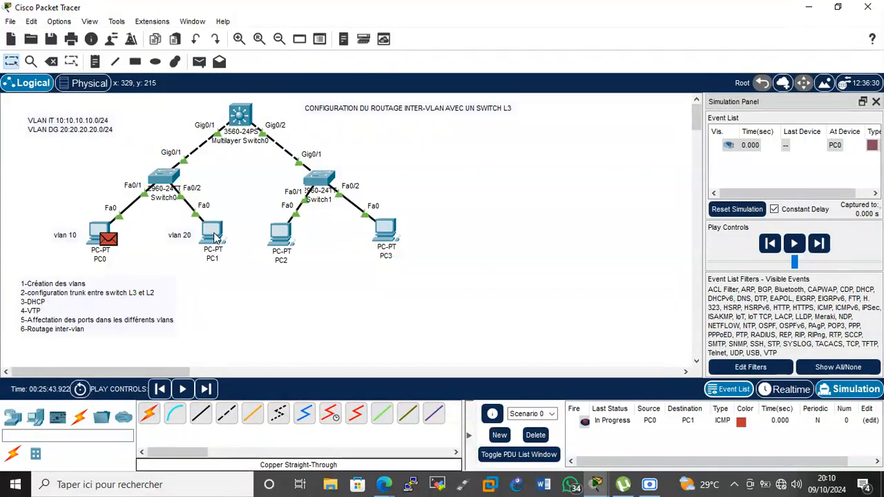
click(794, 243)
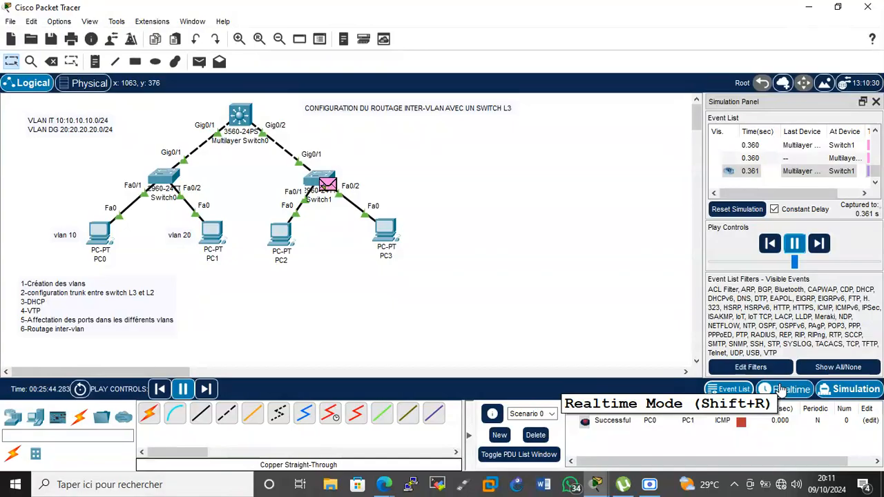
click(783, 390)
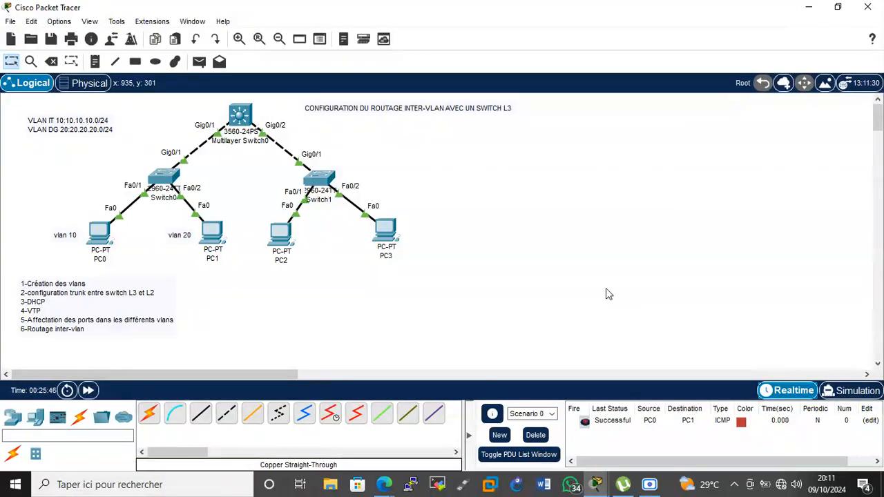